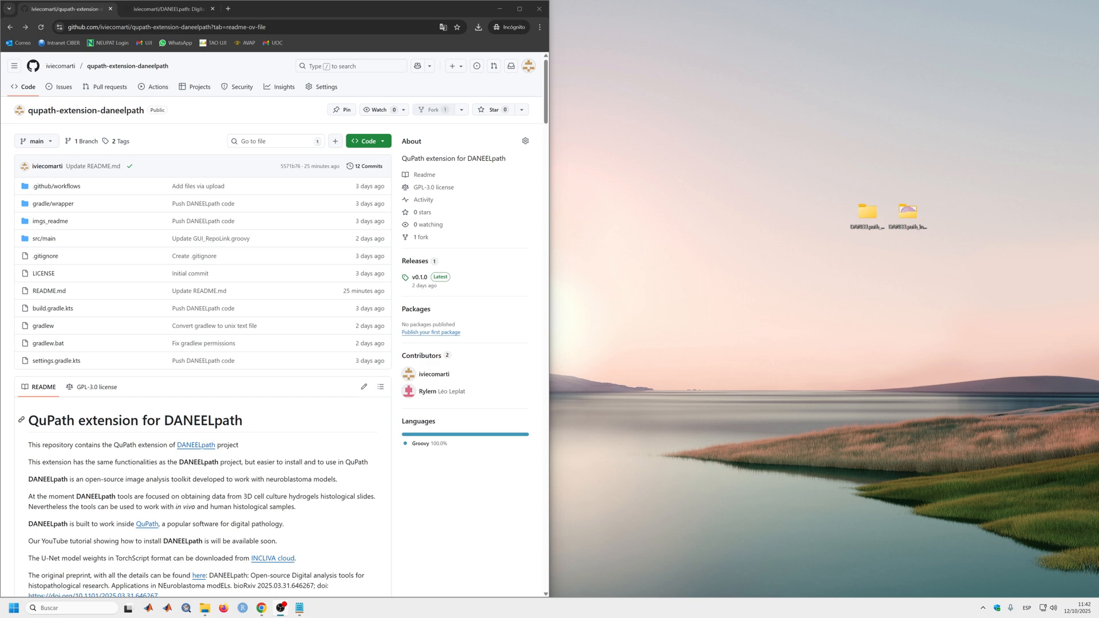
View the original DANEELpath repository page and return to the qupath-extension-daneelpath repository.
{"action": "left_click", "coordinate": [166, 9]}
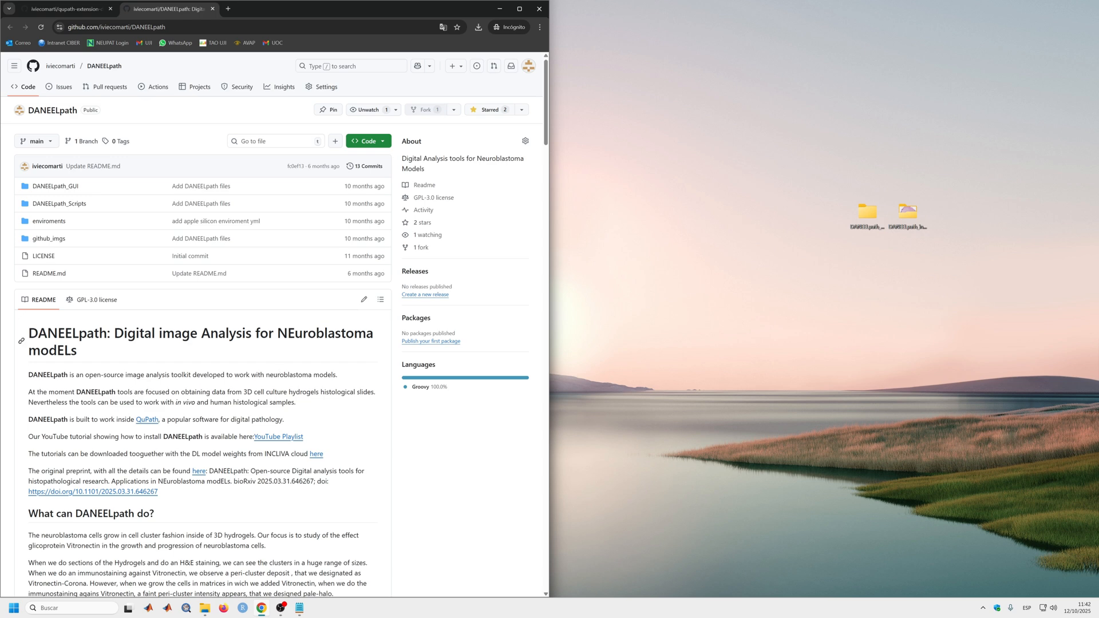
{"action": "scroll", "coordinate": [272, 324], "scroll_direction": "down", "scroll_amount": 1}
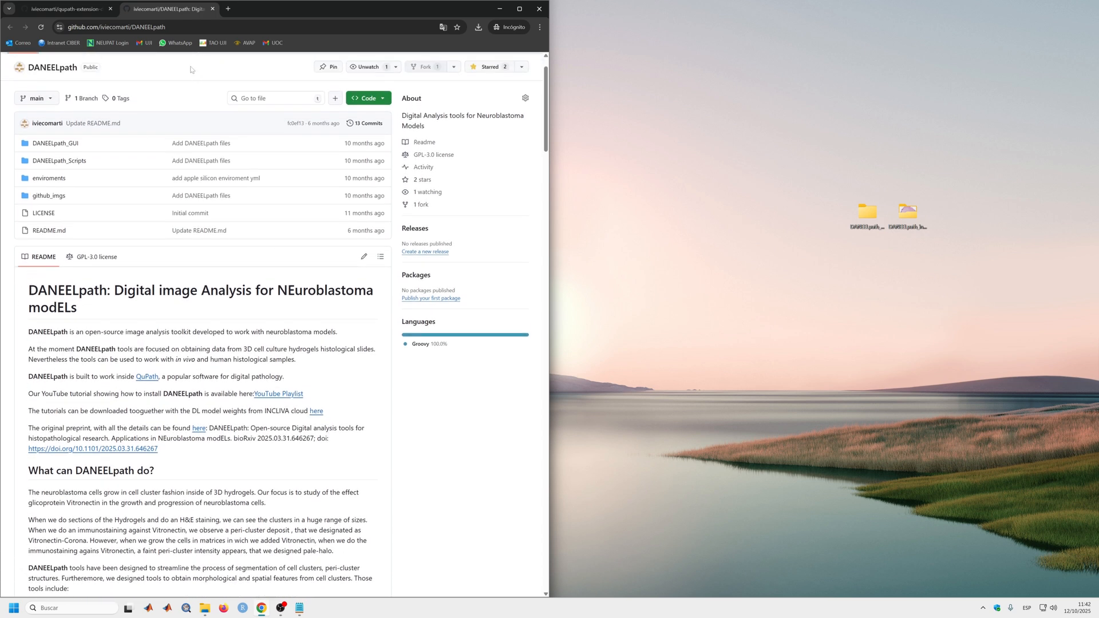
{"action": "left_click", "coordinate": [65, 10]}
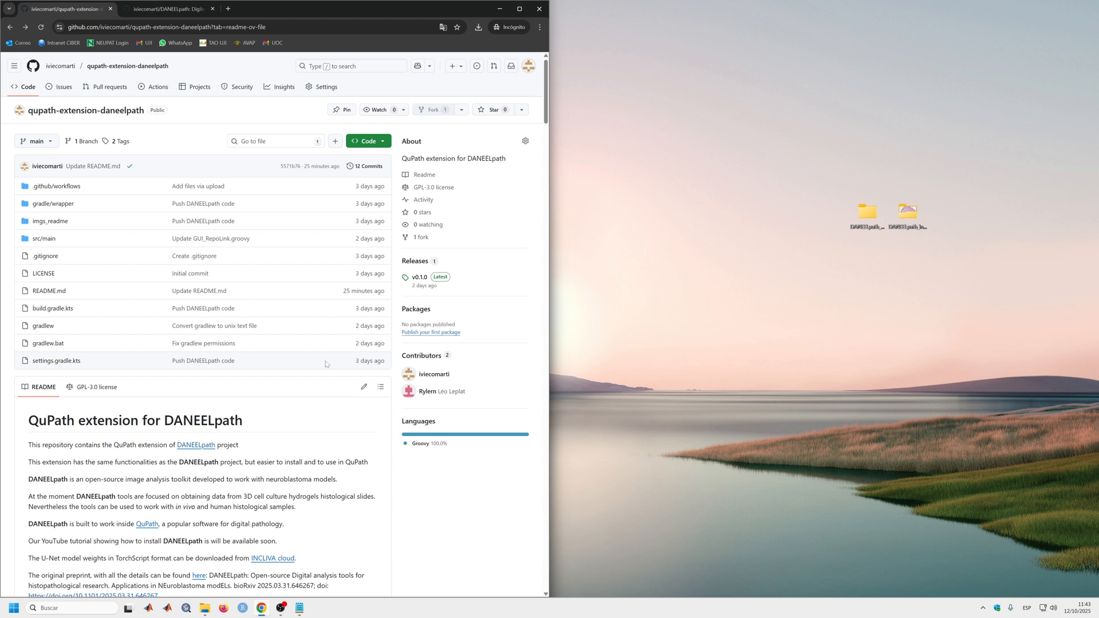
Open the QuPath website linked in the README's installation section in a separate tab.
{"action": "scroll", "coordinate": [342, 375], "scroll_direction": "down", "scroll_amount": 13}
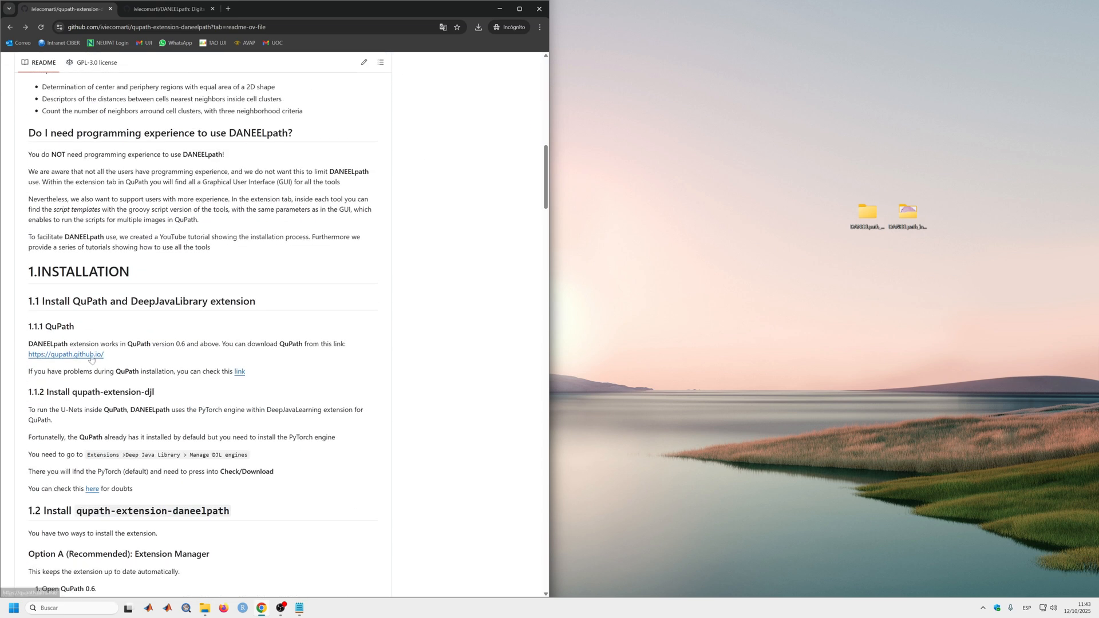
{"action": "right_click", "coordinate": [89, 361]}
{"action": "left_click", "coordinate": [126, 371]}
{"action": "left_click", "coordinate": [273, 13]}
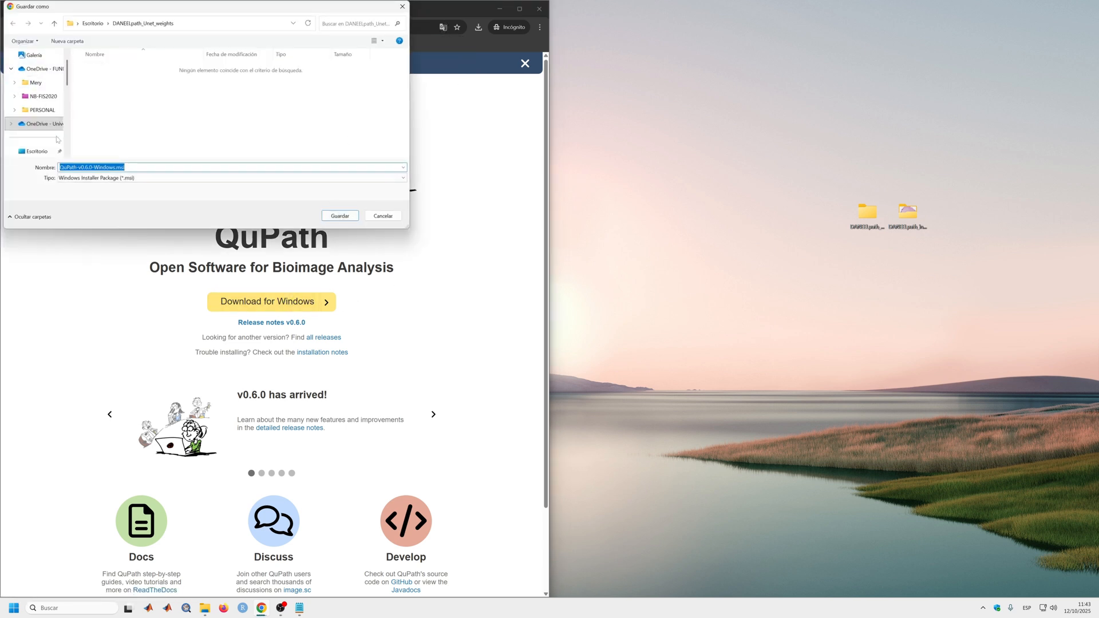
Save the Windows installer QuPath-v0.6.0-Windows.msi in the Descargas folder.
{"action": "scroll", "coordinate": [42, 115], "scroll_direction": "down", "scroll_amount": 2}
{"action": "left_click", "coordinate": [38, 83]}
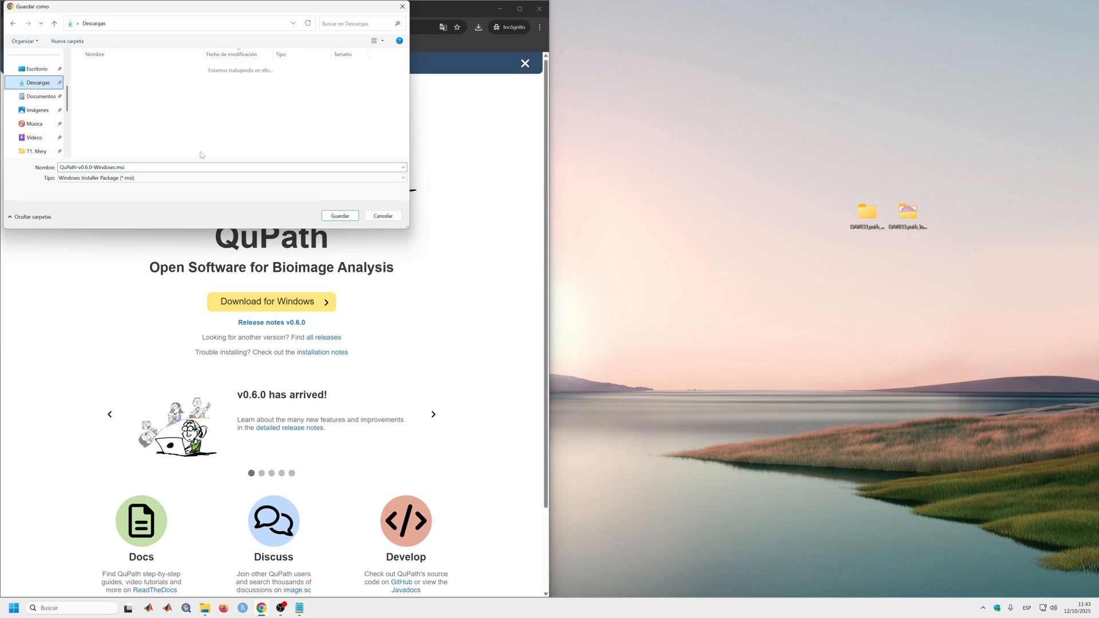
{"action": "left_click", "coordinate": [346, 217]}
{"action": "left_click", "coordinate": [563, 300]}
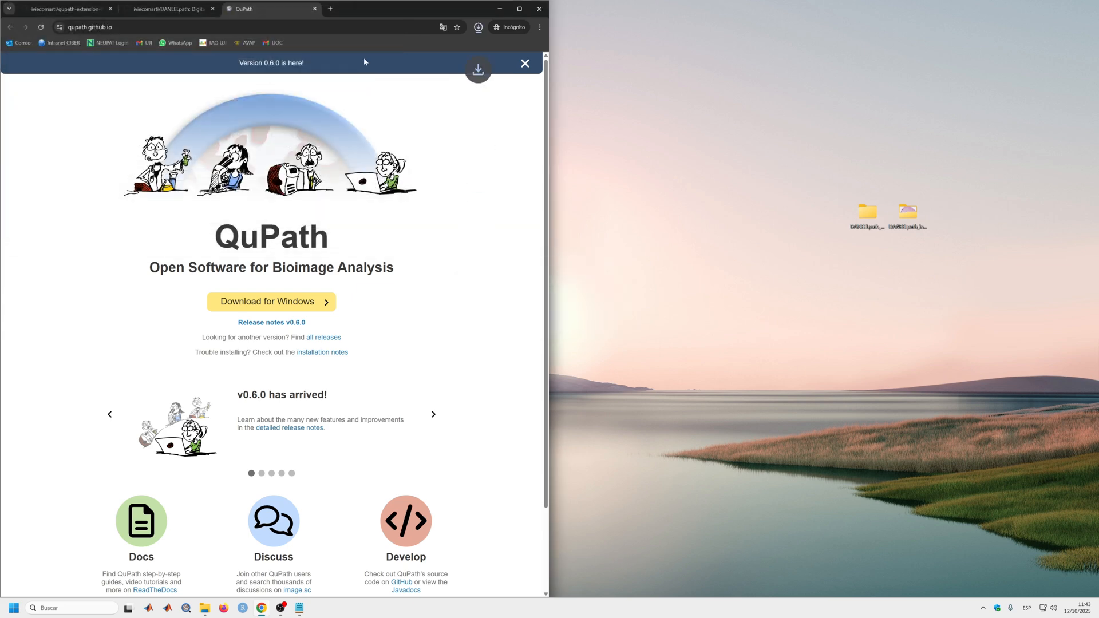
Run the downloaded QuPath installer and allow it past the Windows SmartScreen block.
{"action": "left_click", "coordinate": [457, 80]}
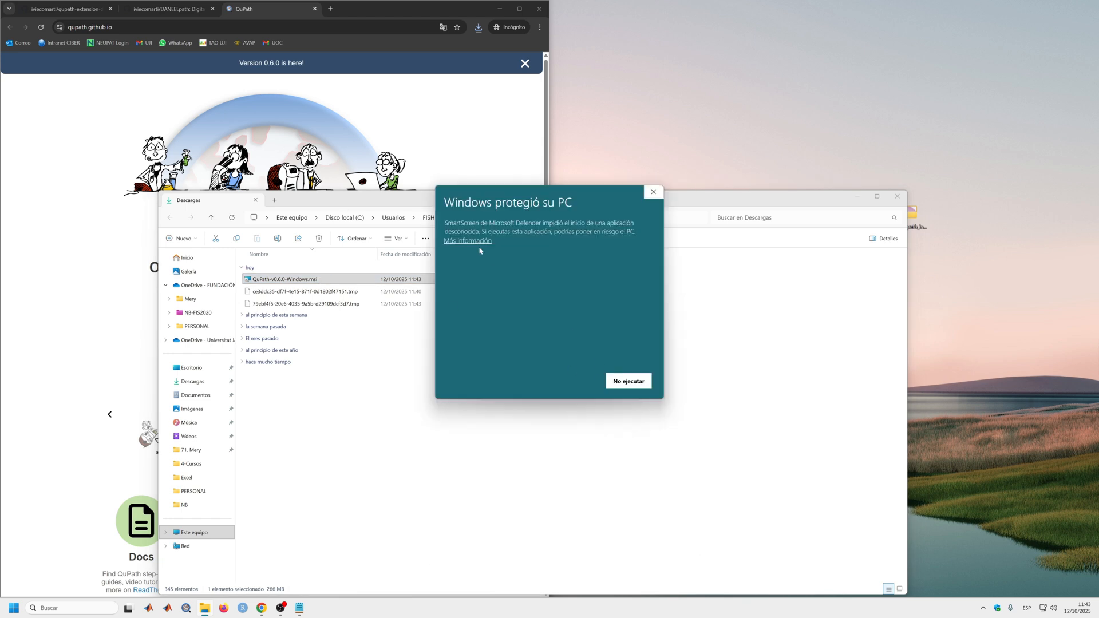
{"action": "left_click", "coordinate": [474, 241]}
{"action": "left_click", "coordinate": [571, 383]}
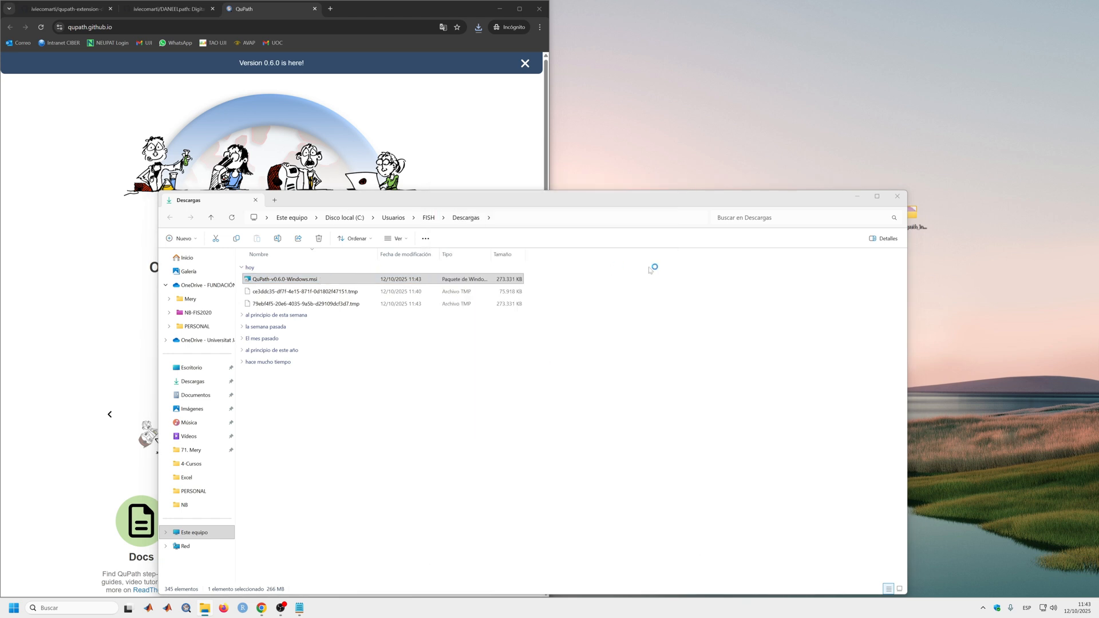
Install QuPath-0.6.0 in the default destination folder and clear the Descargas window out of the way.
{"action": "left_click", "coordinate": [596, 373]}
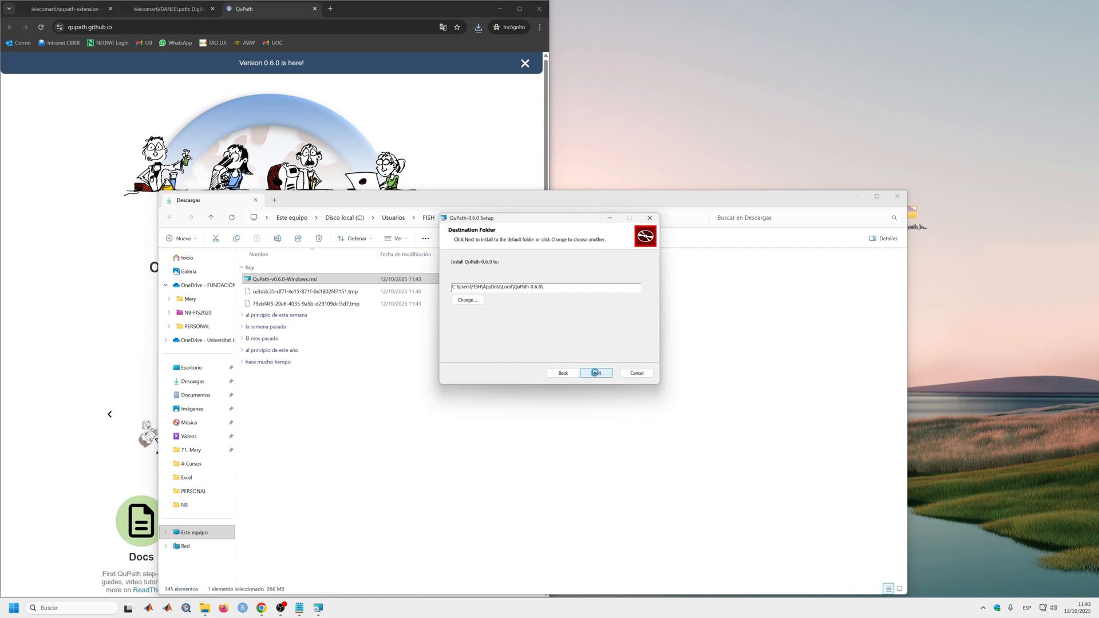
{"action": "left_click", "coordinate": [595, 373]}
{"action": "left_click", "coordinate": [596, 373]}
{"action": "left_click", "coordinate": [589, 373]}
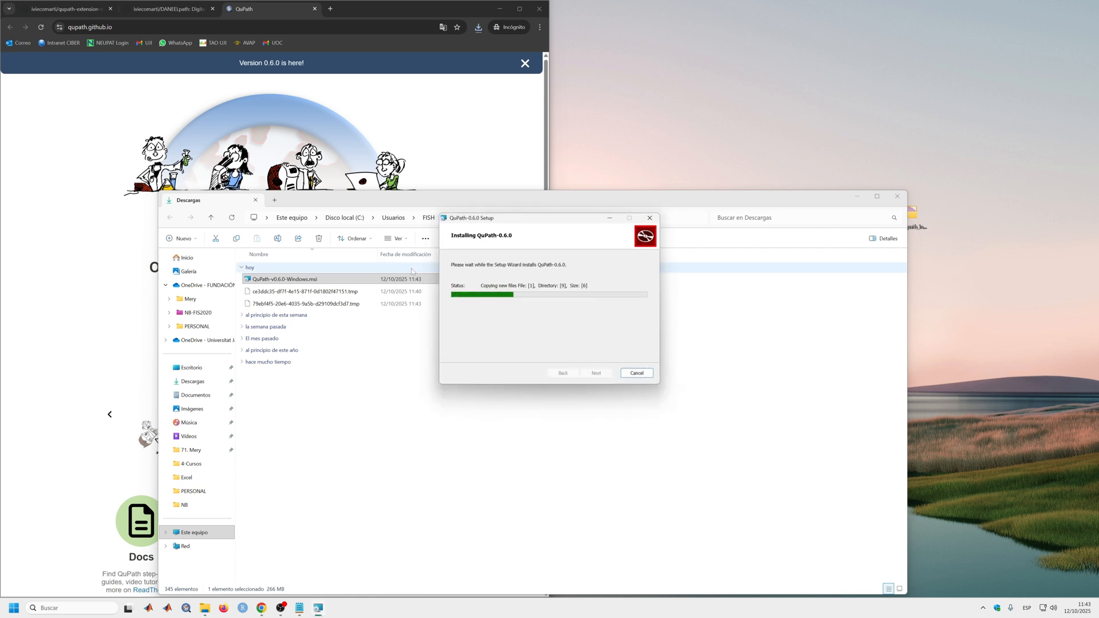
{"action": "left_click", "coordinate": [597, 372]}
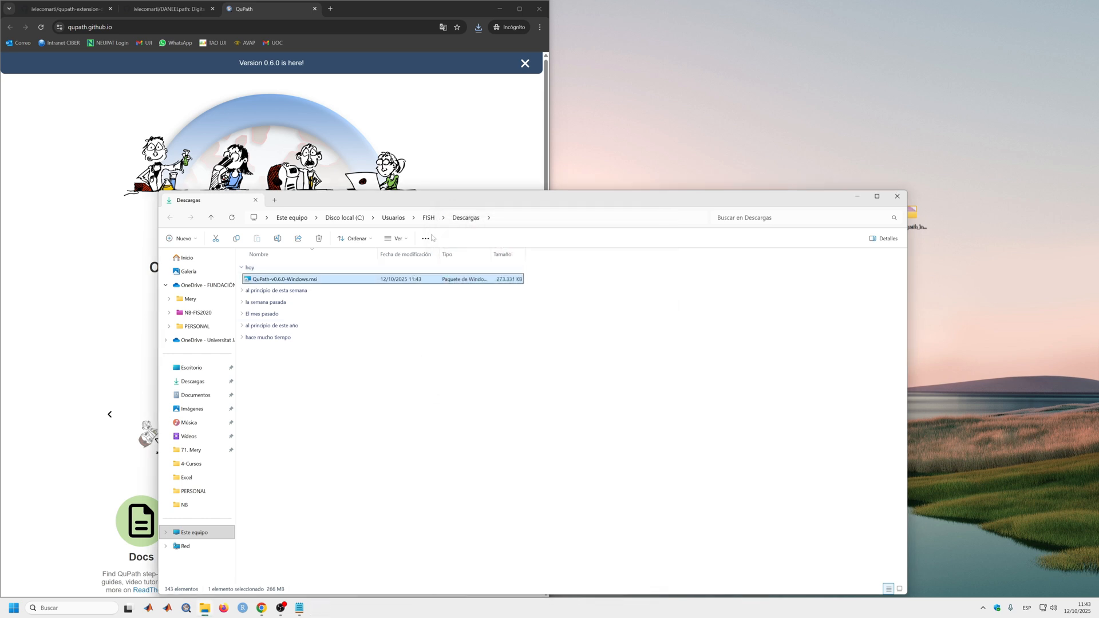
{"action": "left_click", "coordinate": [856, 196]}
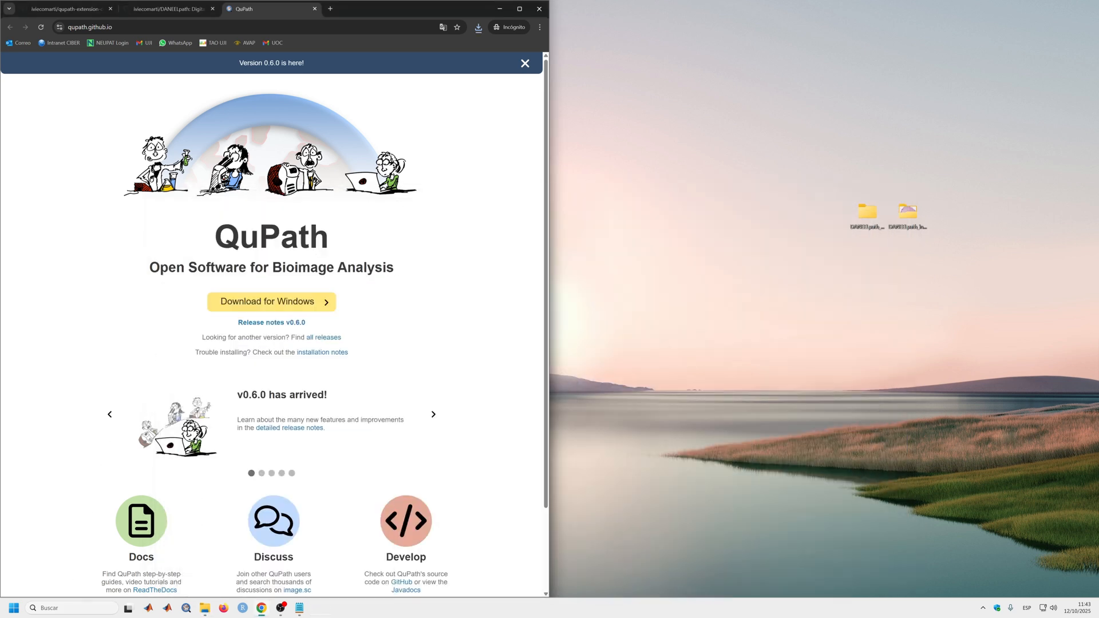
Launch the installed QuPath and decline opening the Extension Manager at startup.
{"action": "left_click", "coordinate": [72, 608]}
{"action": "left_click", "coordinate": [84, 398]}
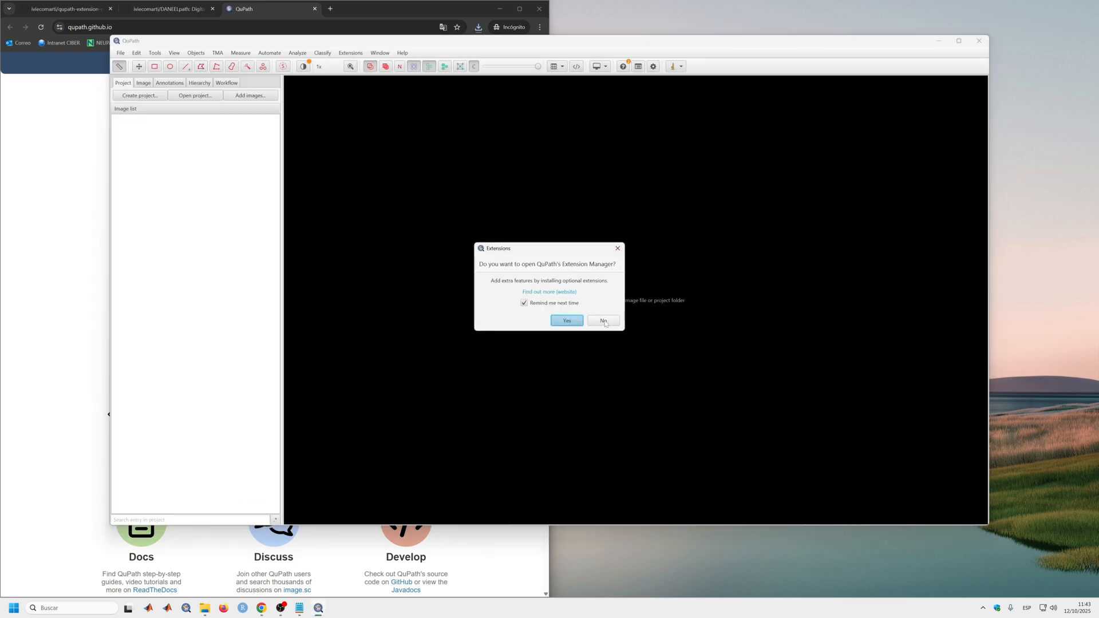
{"action": "left_click", "coordinate": [603, 321]}
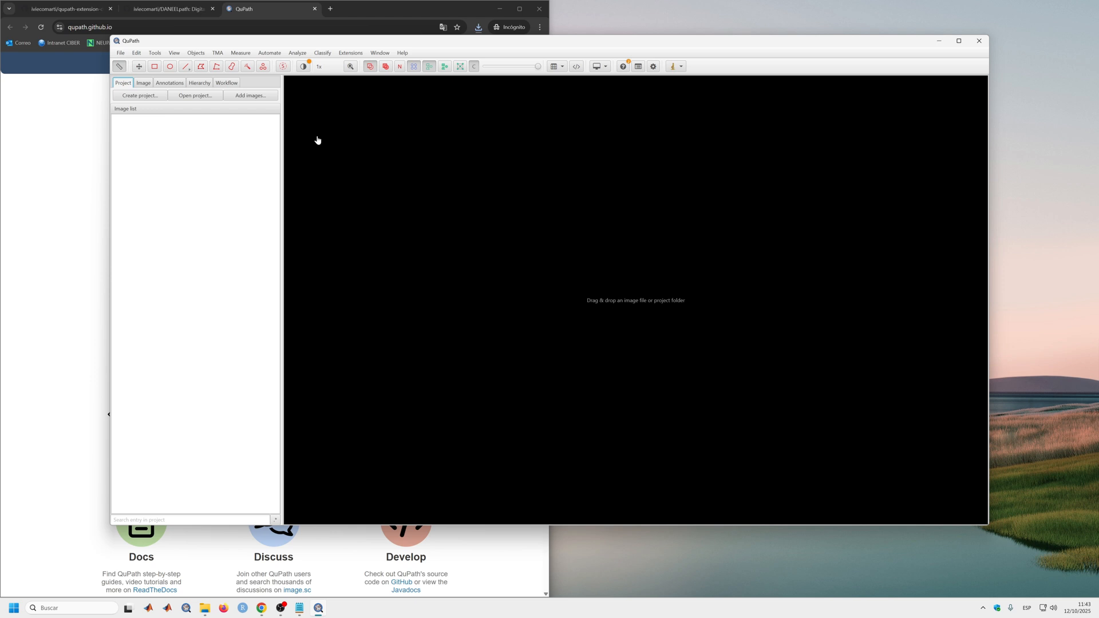
Read the README section on installing qupath-extension-djl and locate the Deep Java Library engine command in QuPath.
{"action": "left_click", "coordinate": [46, 14]}
{"action": "scroll", "coordinate": [309, 233], "scroll_direction": "down", "scroll_amount": 5}
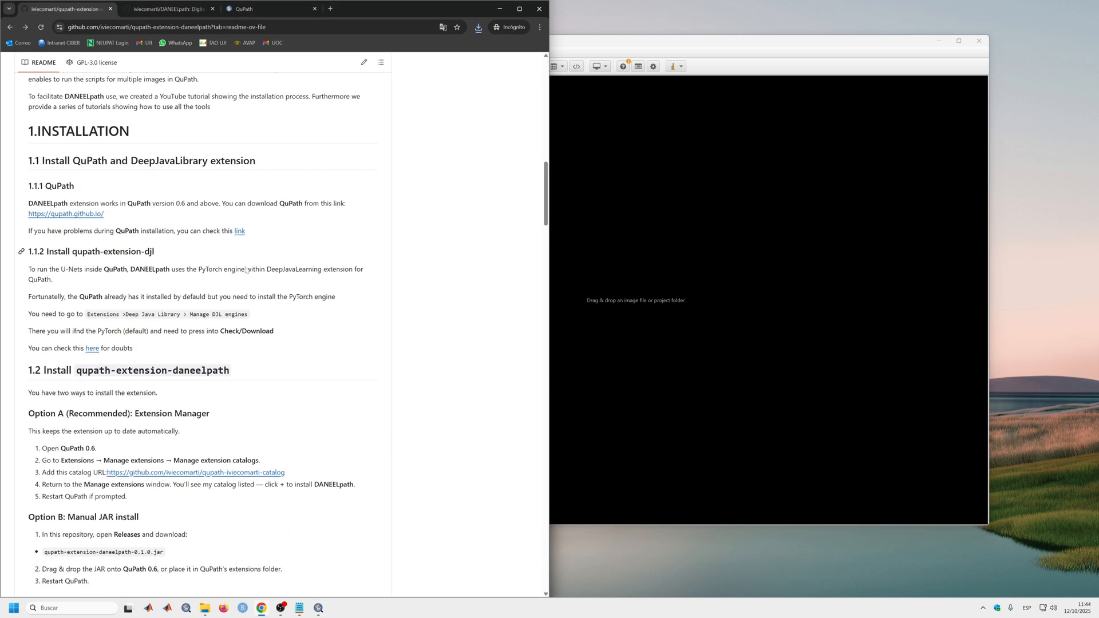
{"action": "scroll", "coordinate": [309, 233], "scroll_direction": "up", "scroll_amount": 2}
{"action": "left_click_drag", "start_coordinate": [71, 221], "coordinate": [156, 222]}
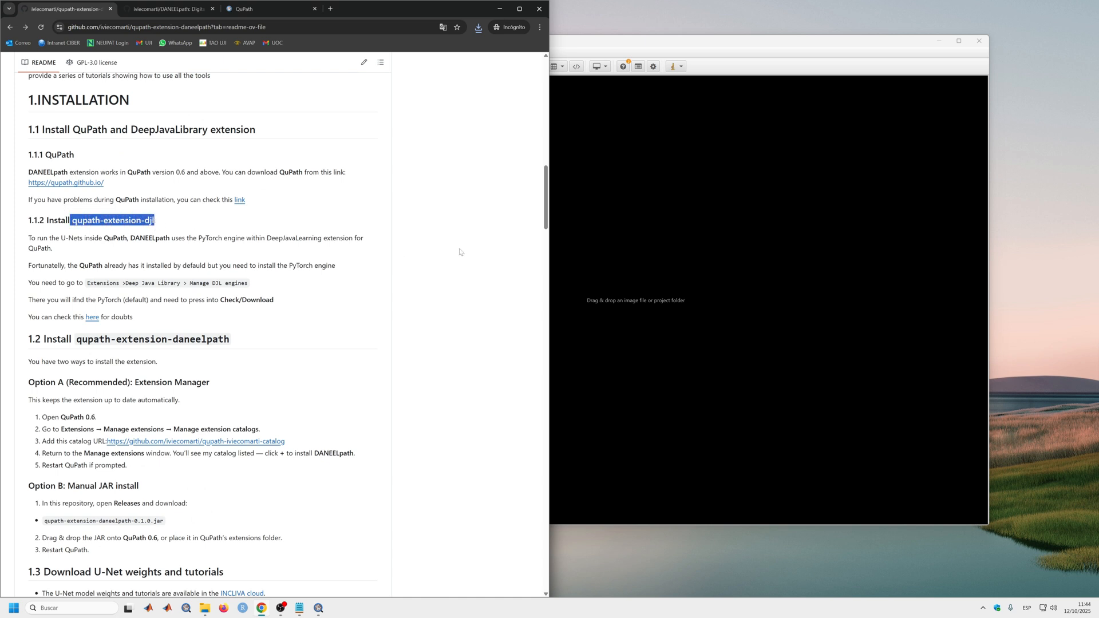
{"action": "left_click", "coordinate": [636, 186]}
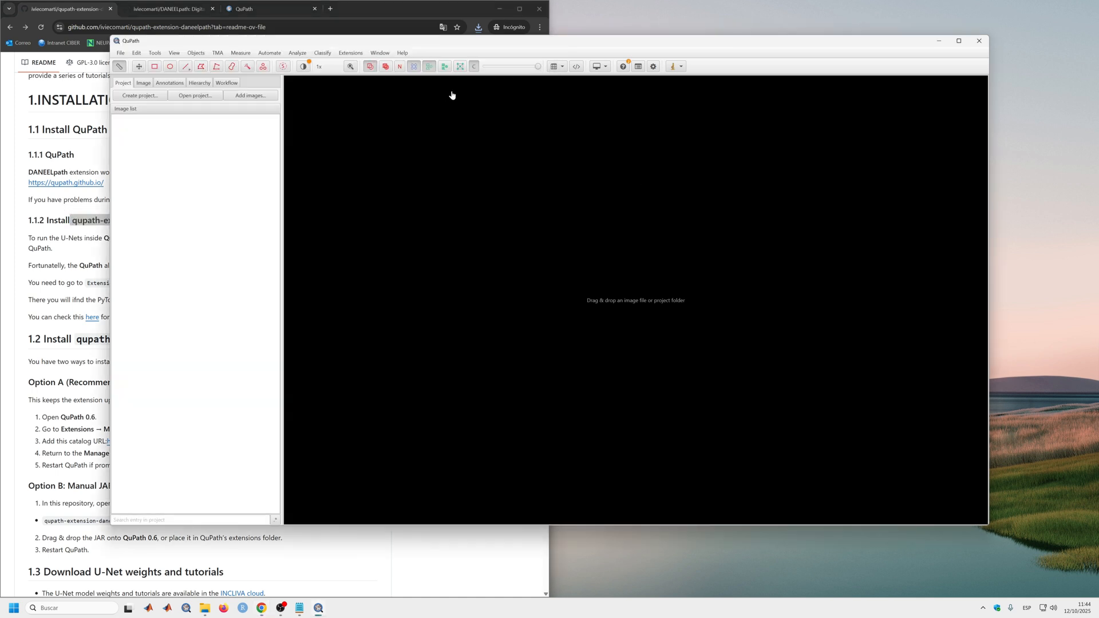
{"action": "left_click", "coordinate": [351, 53]}
{"action": "mouse_move", "coordinate": [366, 82]}
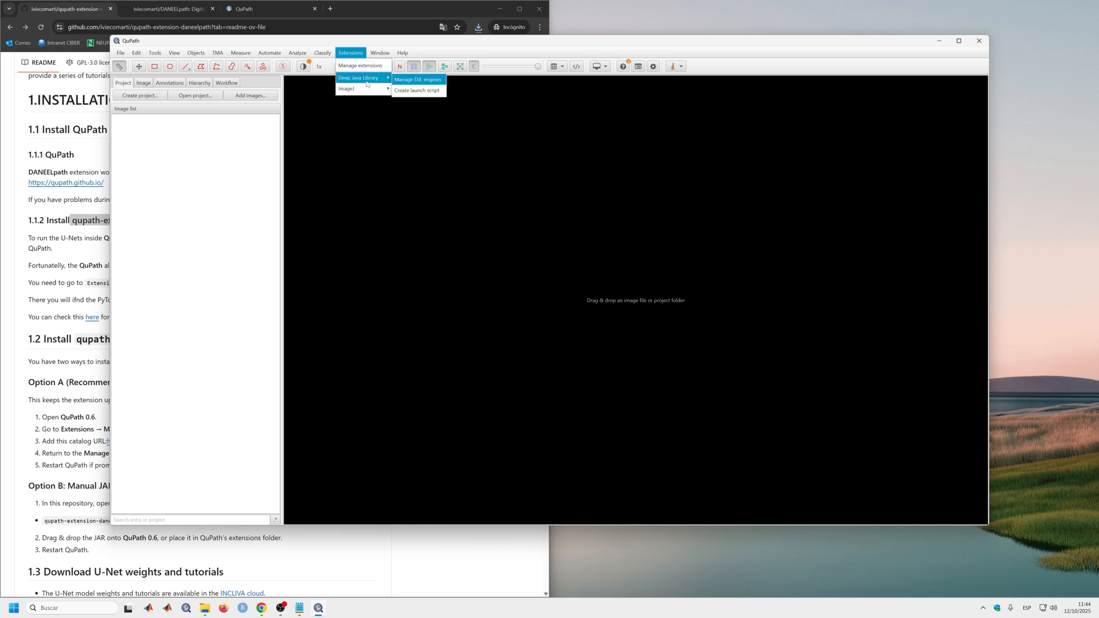
{"action": "left_click", "coordinate": [21, 221]}
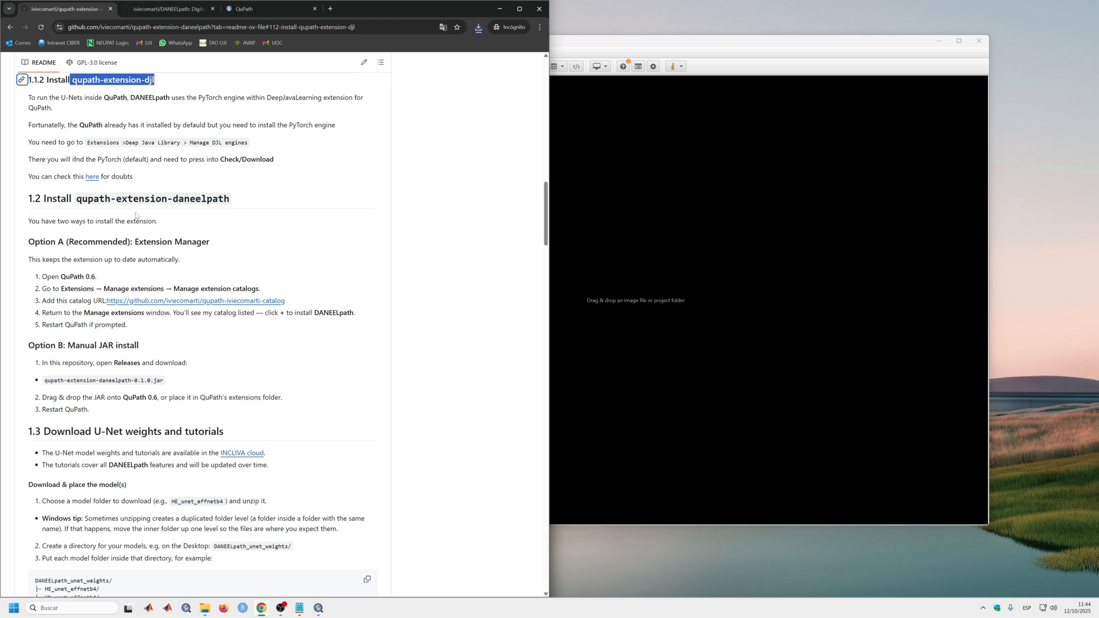
{"action": "scroll", "coordinate": [128, 294], "scroll_direction": "up", "scroll_amount": 2}
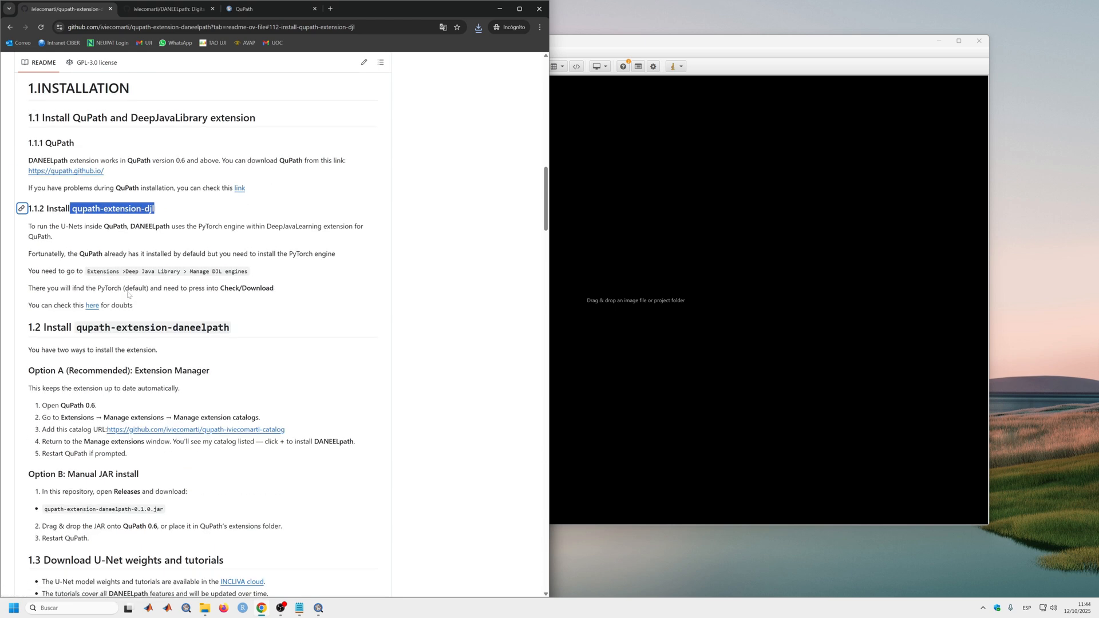
Download the PyTorch engine through QuPath's Deep Java Library engine manager and close the manager.
{"action": "left_click", "coordinate": [686, 245]}
{"action": "left_click", "coordinate": [351, 53]}
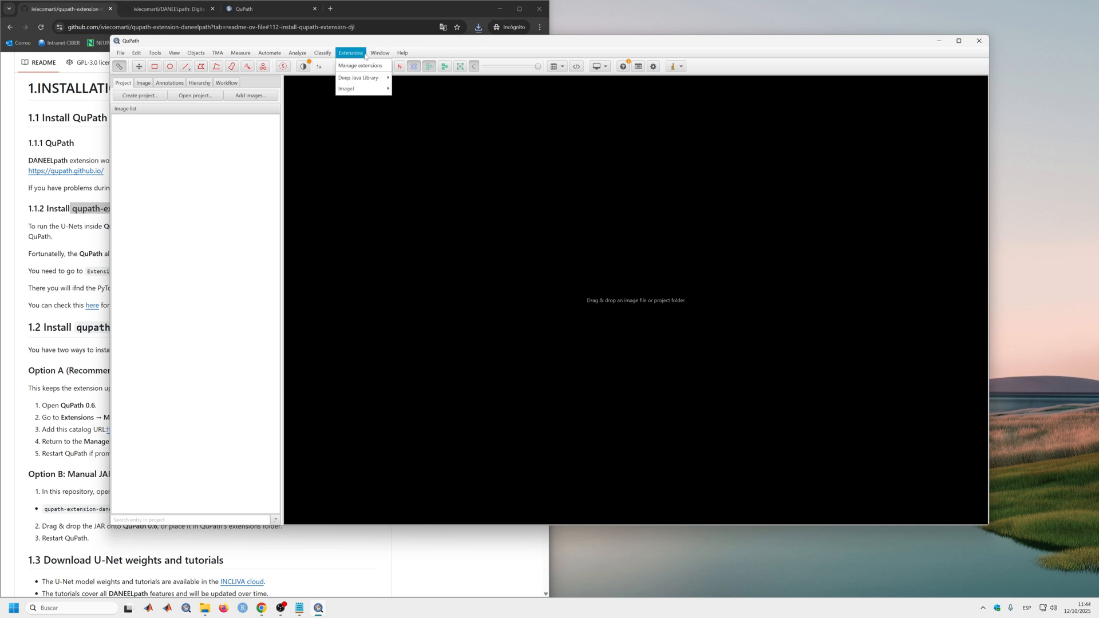
{"action": "mouse_move", "coordinate": [362, 83]}
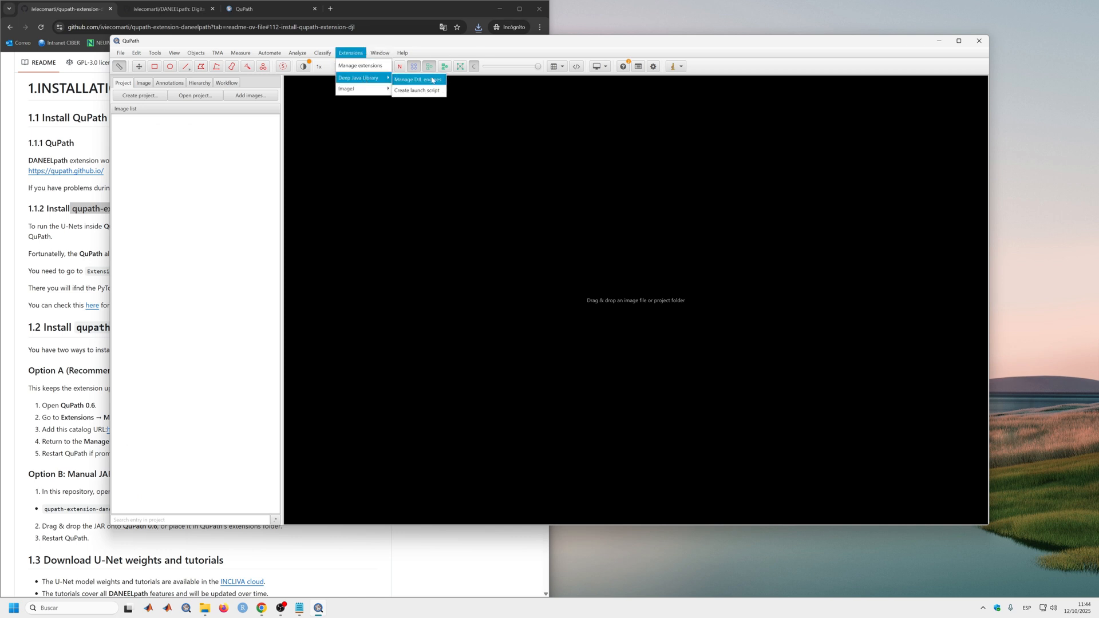
{"action": "left_click", "coordinate": [423, 83]}
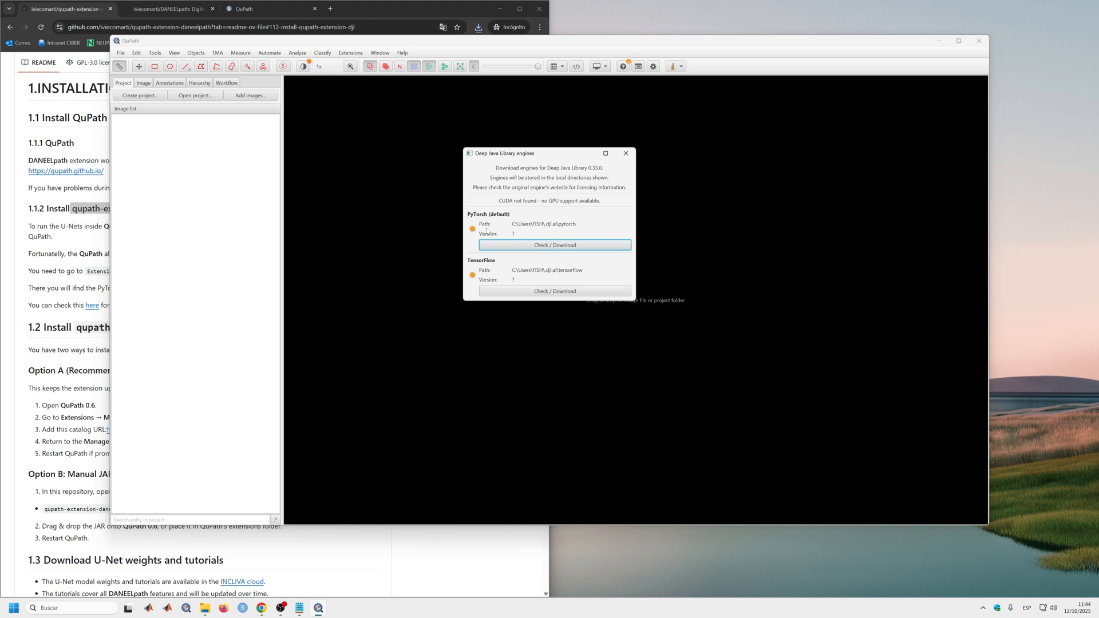
{"action": "left_click", "coordinate": [557, 247]}
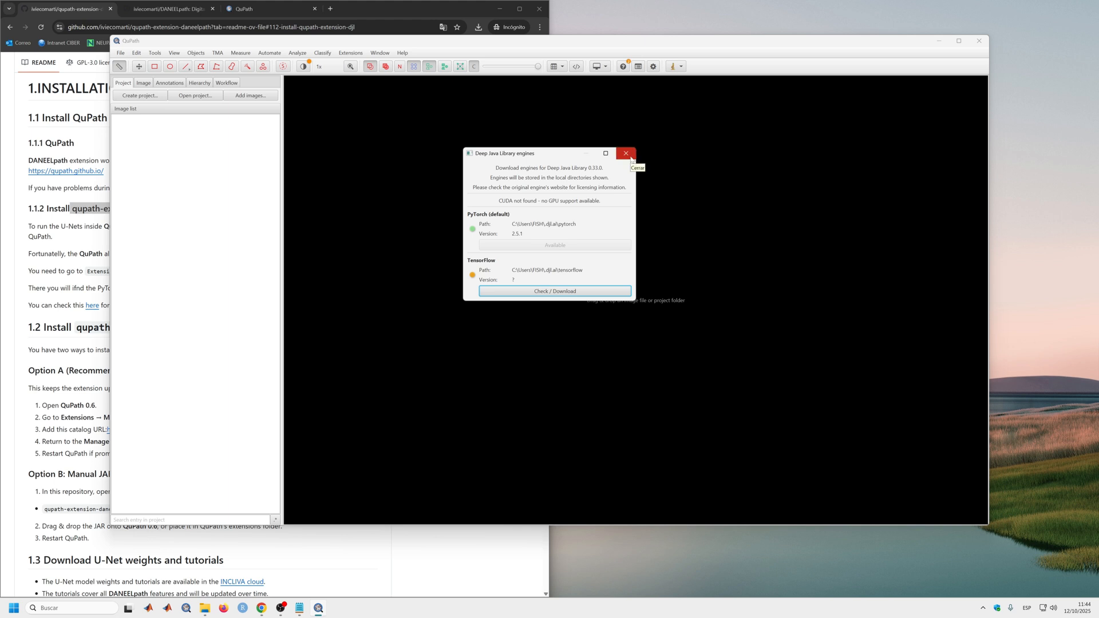
{"action": "left_click", "coordinate": [626, 154]}
Check README section 1.2, Option A, and open QuPath's Extension Manager, accepting the default user directory.
{"action": "left_click", "coordinate": [5, 260]}
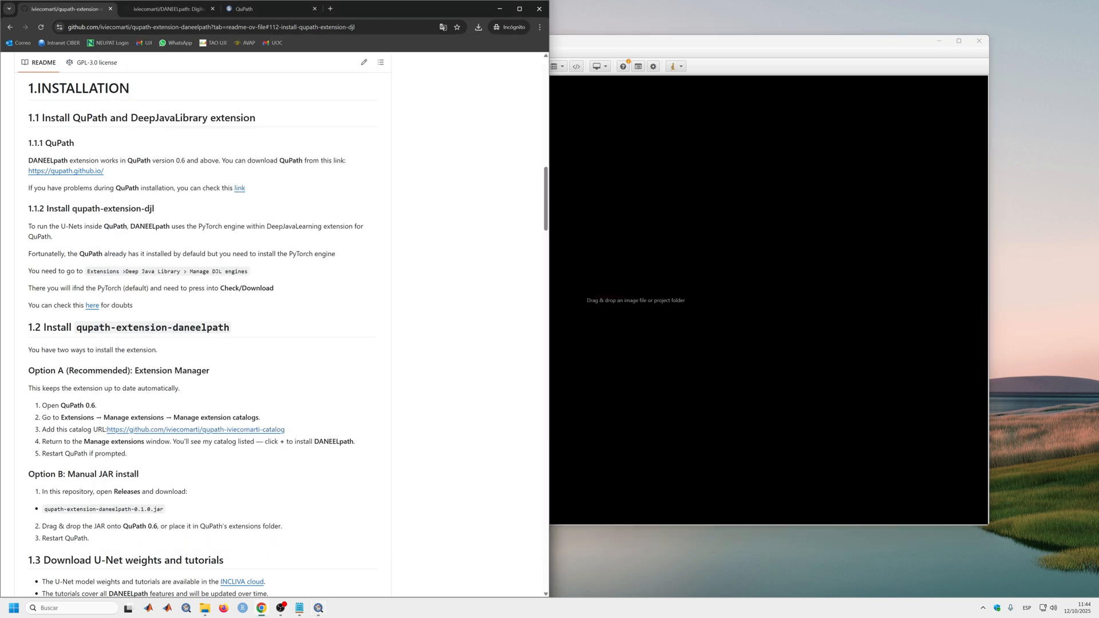
{"action": "scroll", "coordinate": [356, 245], "scroll_direction": "down", "scroll_amount": 2}
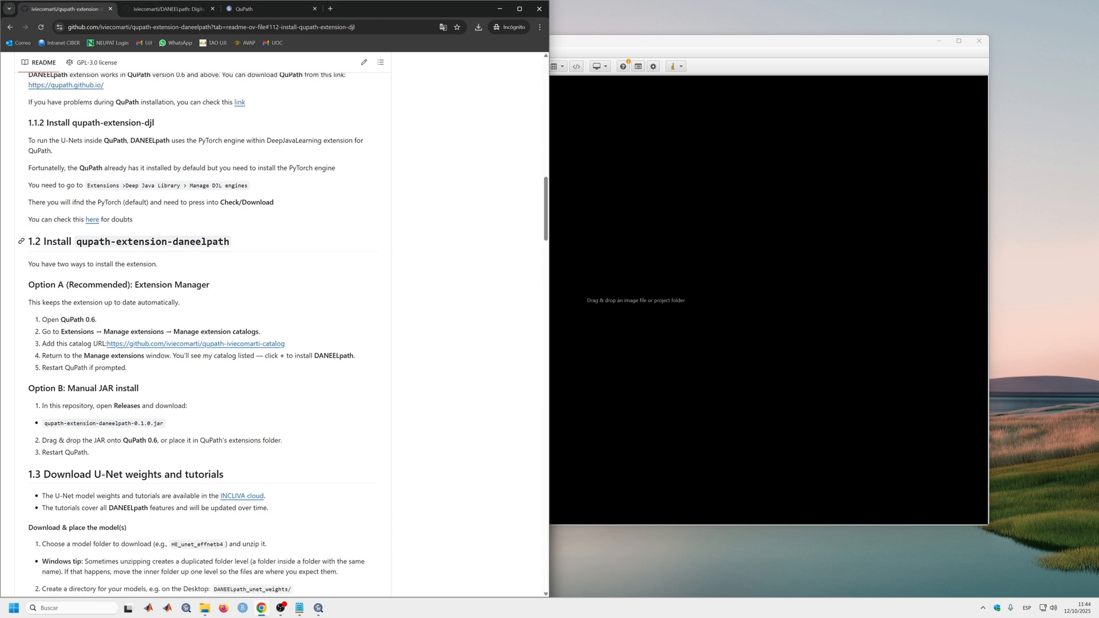
{"action": "scroll", "coordinate": [211, 240], "scroll_direction": "down", "scroll_amount": 1}
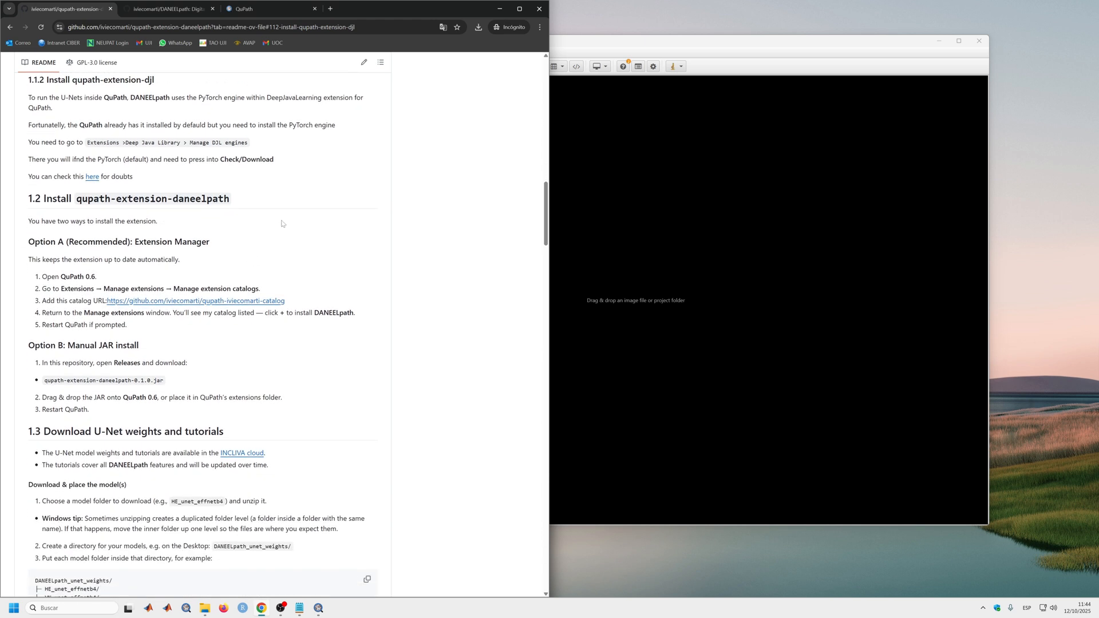
{"action": "left_click_drag", "start_coordinate": [143, 331], "coordinate": [34, 242]}
{"action": "left_click", "coordinate": [370, 259]}
{"action": "left_click", "coordinate": [657, 216]}
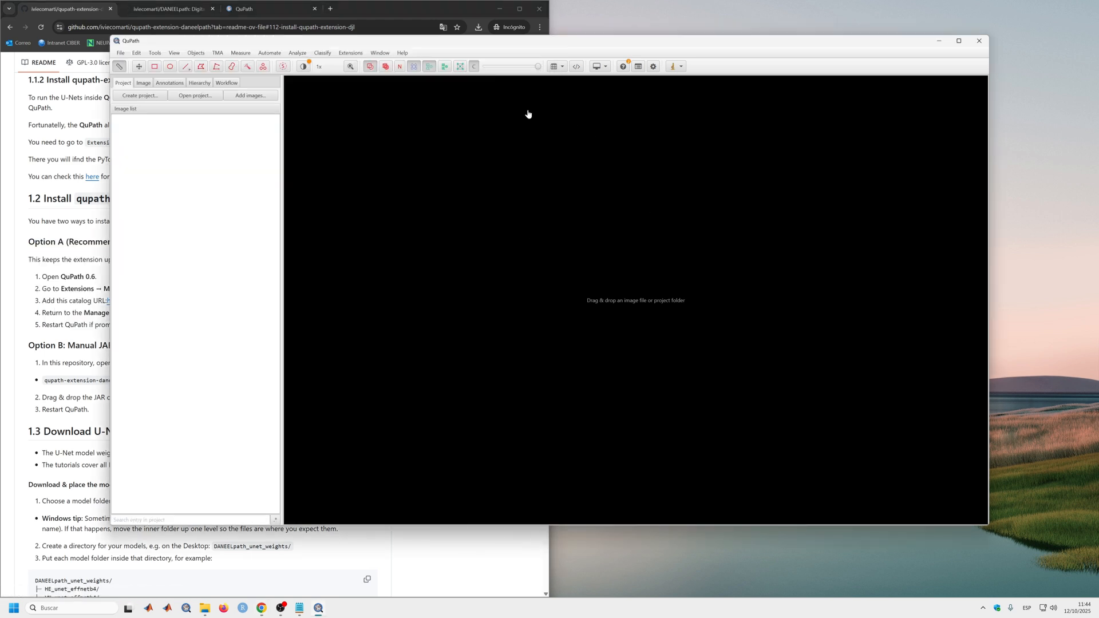
{"action": "left_click", "coordinate": [362, 55]}
{"action": "left_click", "coordinate": [368, 66]}
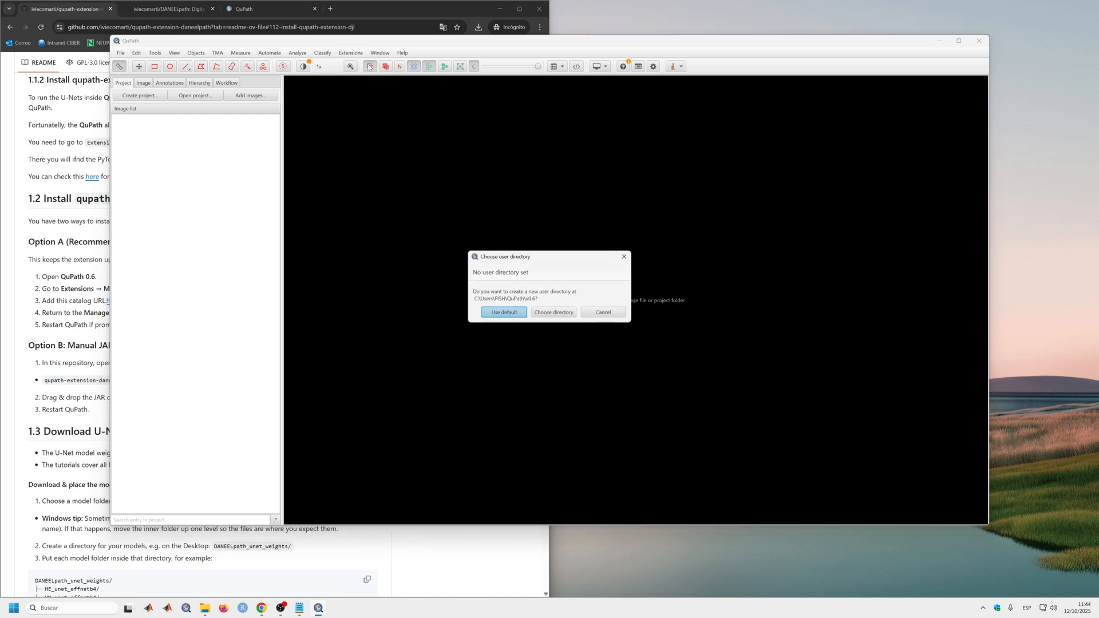
{"action": "left_click", "coordinate": [508, 313]}
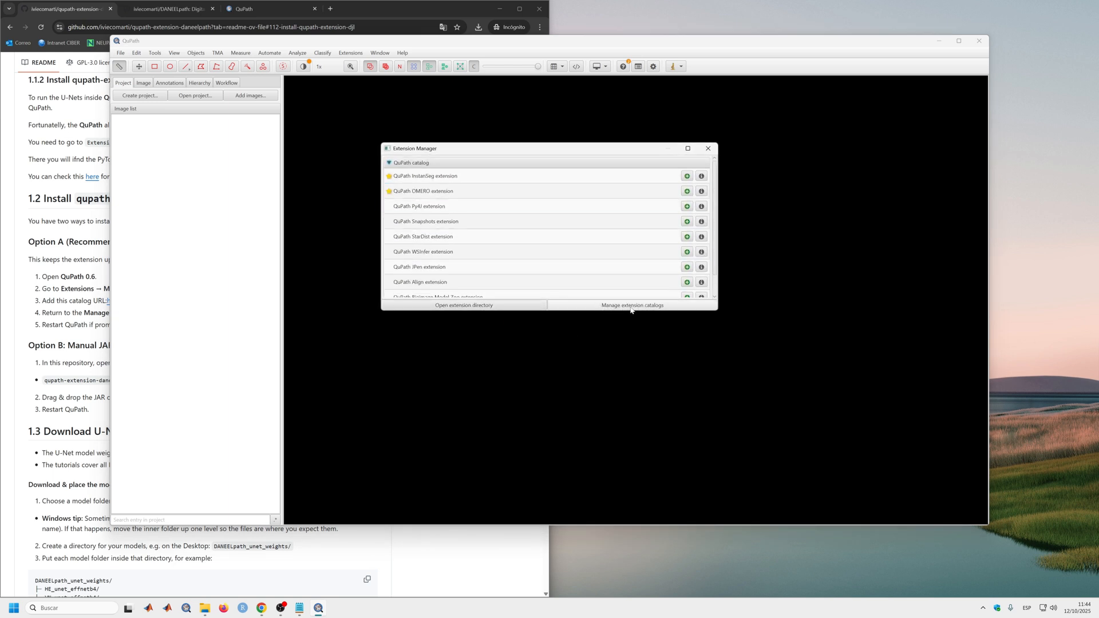
{"action": "left_click", "coordinate": [633, 309]}
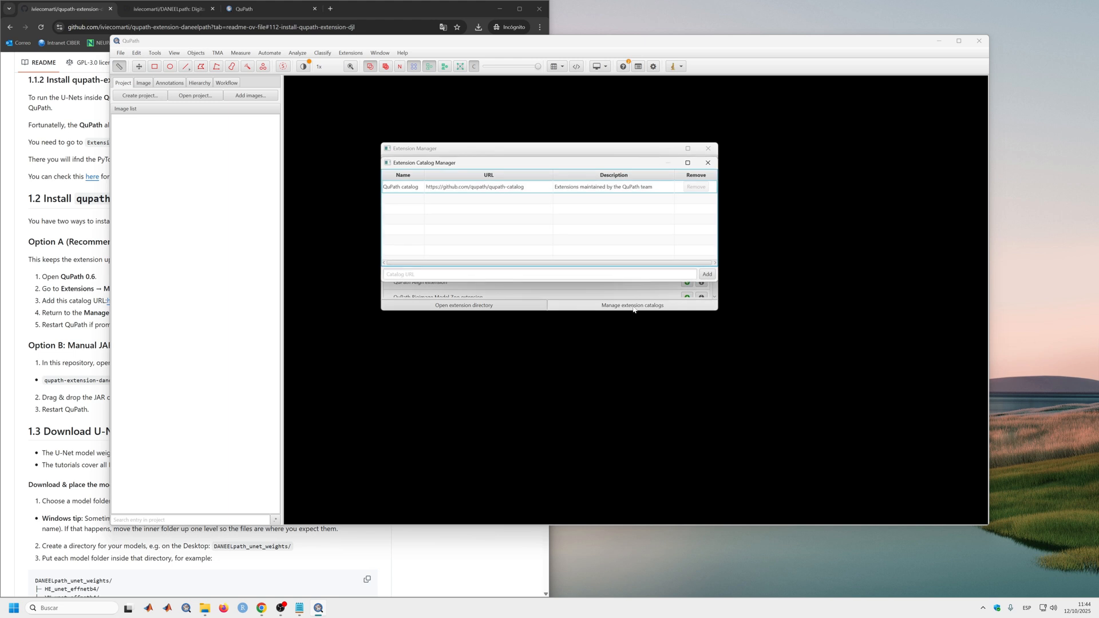
{"action": "left_click", "coordinate": [20, 303]}
{"action": "left_click_drag", "start_coordinate": [286, 301], "coordinate": [107, 300]}
{"action": "key", "text": "ctrl+c"}
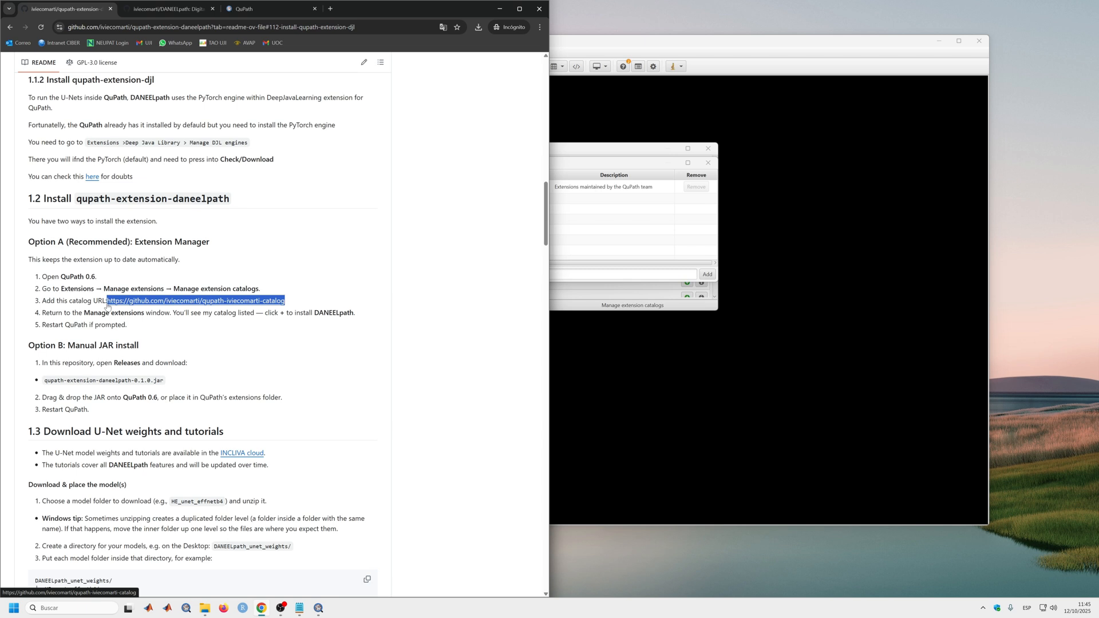
{"action": "left_click", "coordinate": [640, 274]}
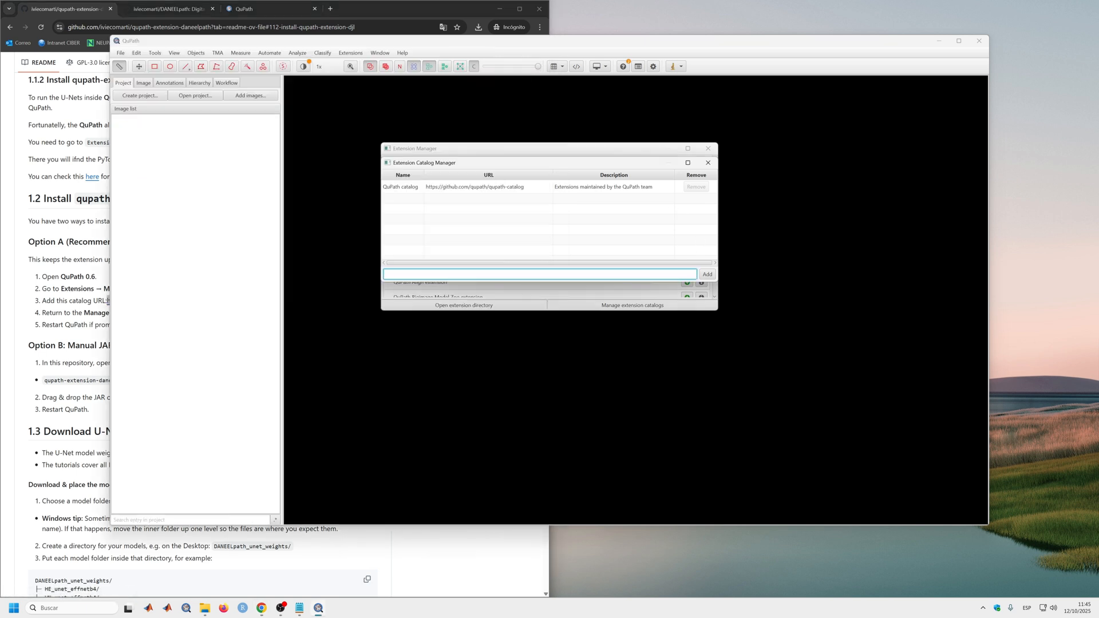
{"action": "key", "text": "ctrl+v"}
{"action": "left_click", "coordinate": [707, 275]}
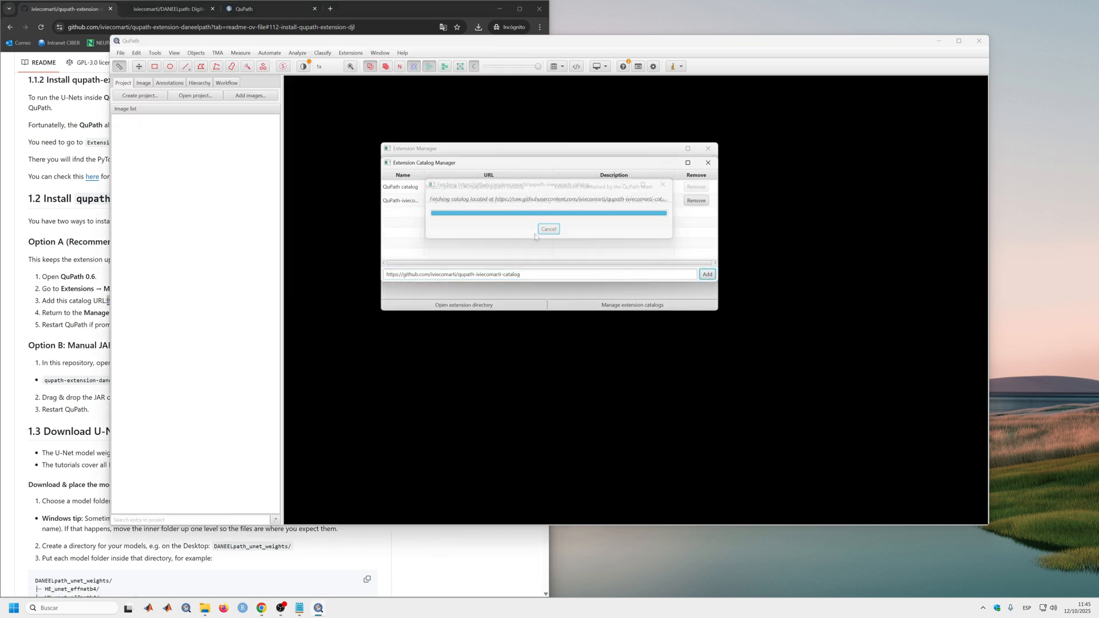
Close the catalog manager, install QuPath Extension DANEELpath v0.1.0 from the newly added catalog, and close the Extension Manager.
{"action": "left_click", "coordinate": [708, 162]}
{"action": "left_click", "coordinate": [389, 162]}
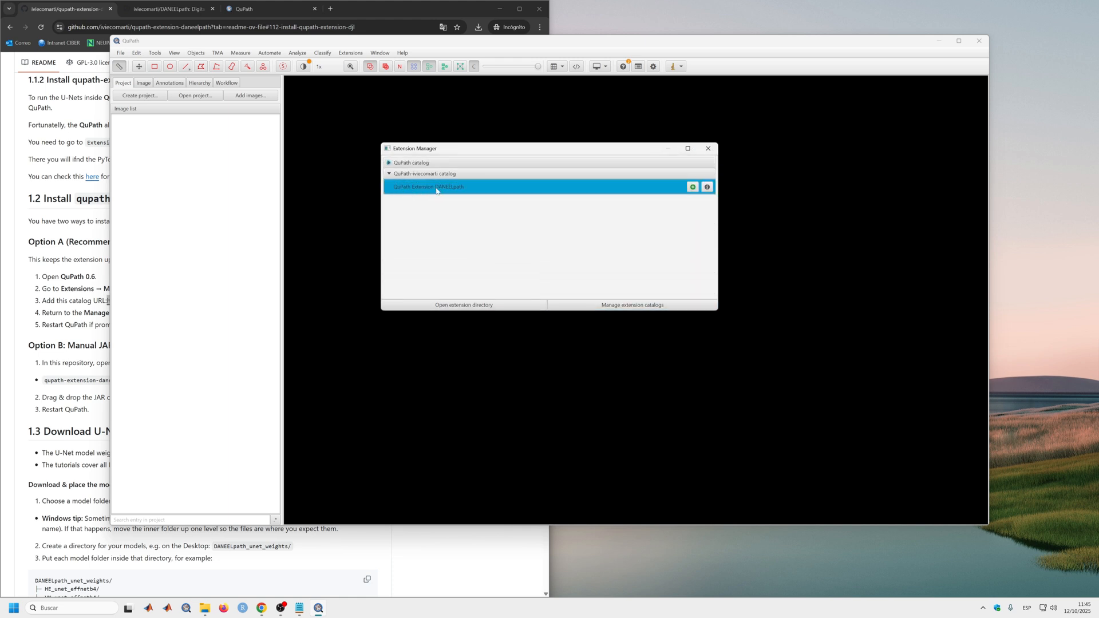
{"action": "left_click", "coordinate": [693, 187]}
{"action": "left_click", "coordinate": [549, 269]}
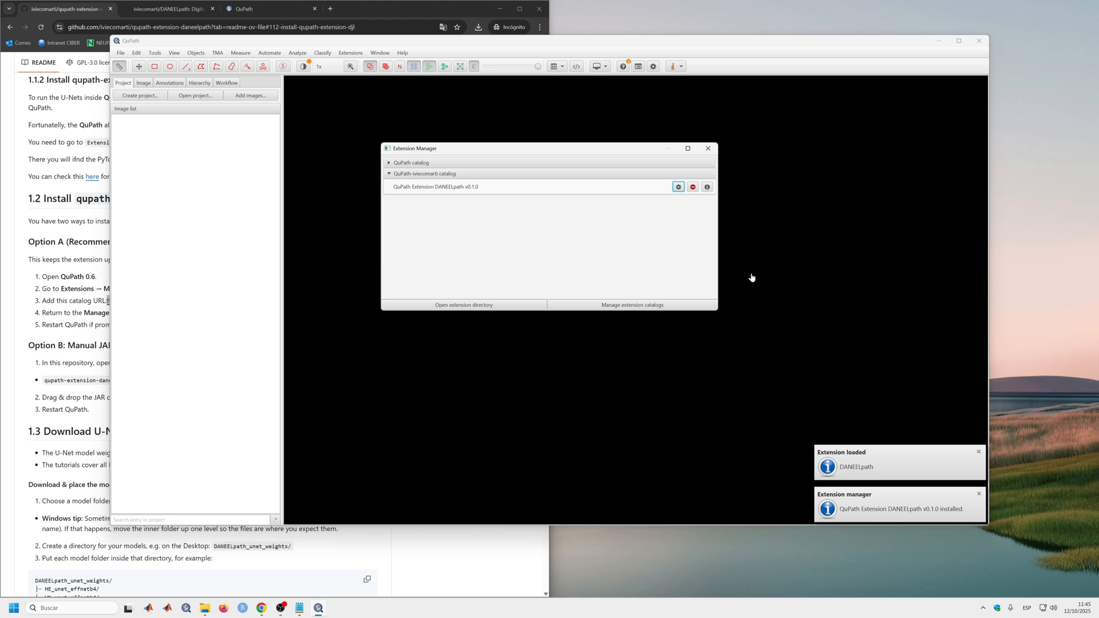
{"action": "left_click", "coordinate": [710, 150]}
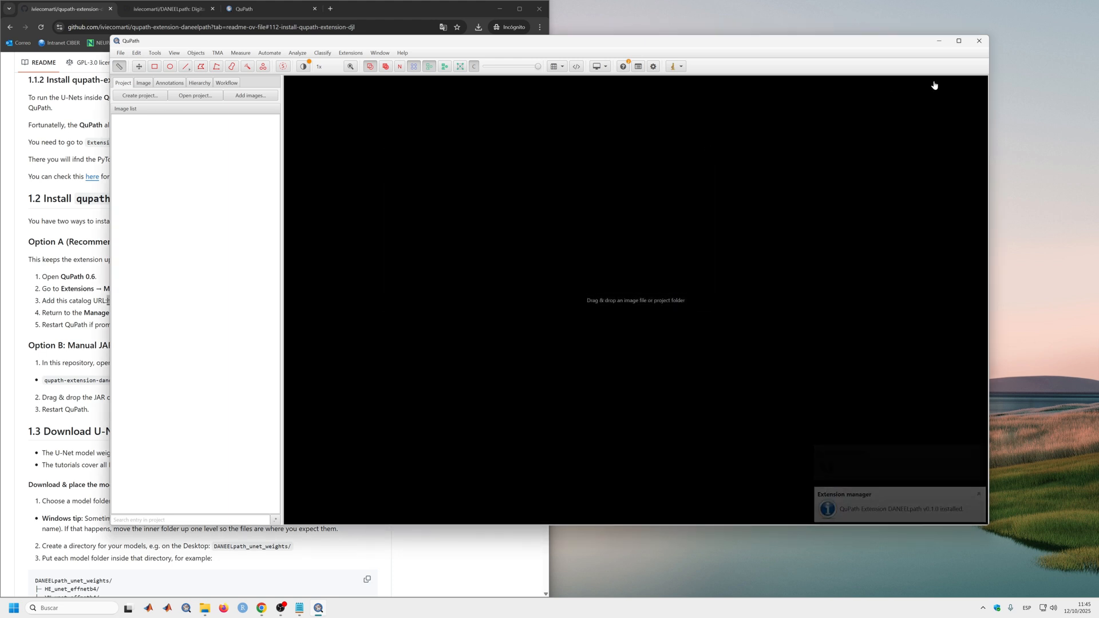
Restart QuPath and check the DANEELpath commands among its extensions.
{"action": "left_click", "coordinate": [978, 41]}
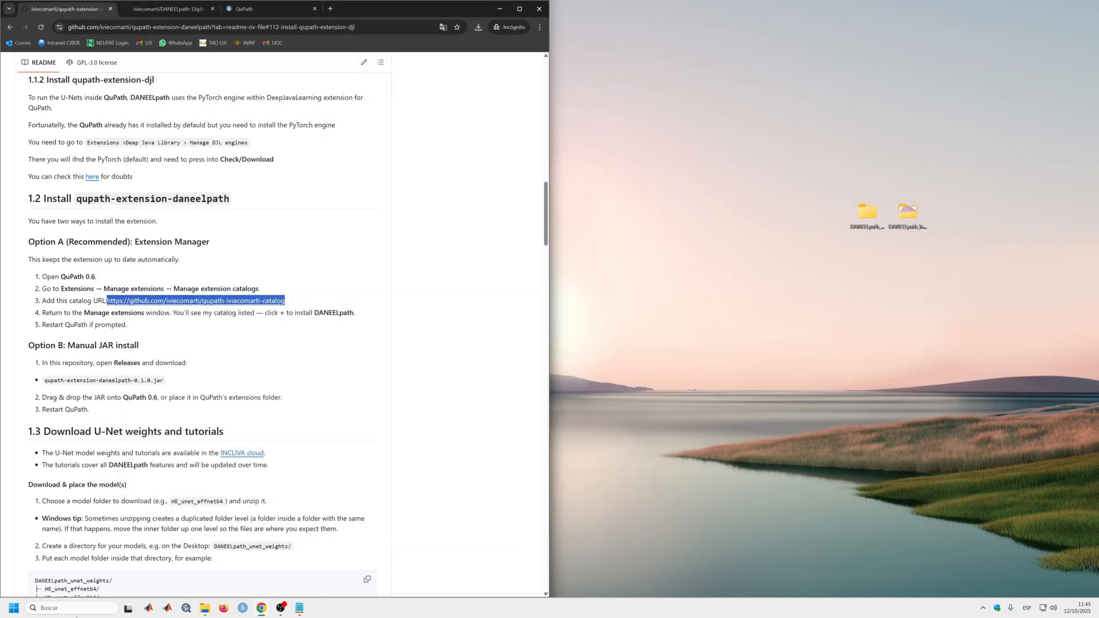
{"action": "left_click", "coordinate": [73, 608]}
{"action": "left_click", "coordinate": [486, 320]}
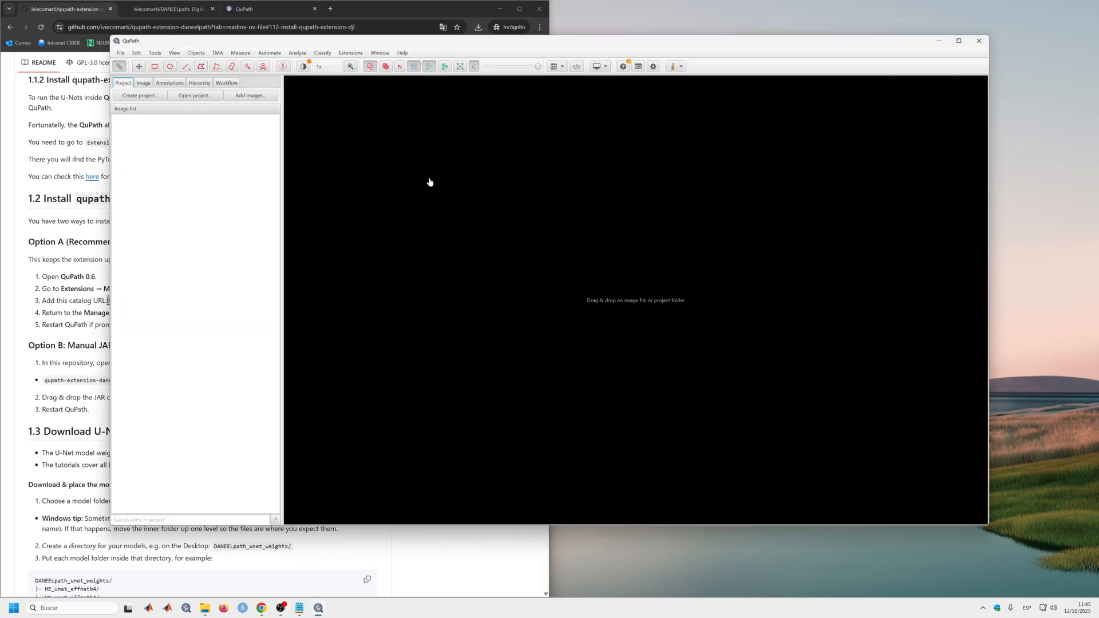
{"action": "left_click", "coordinate": [350, 53]}
{"action": "mouse_move", "coordinate": [359, 102]}
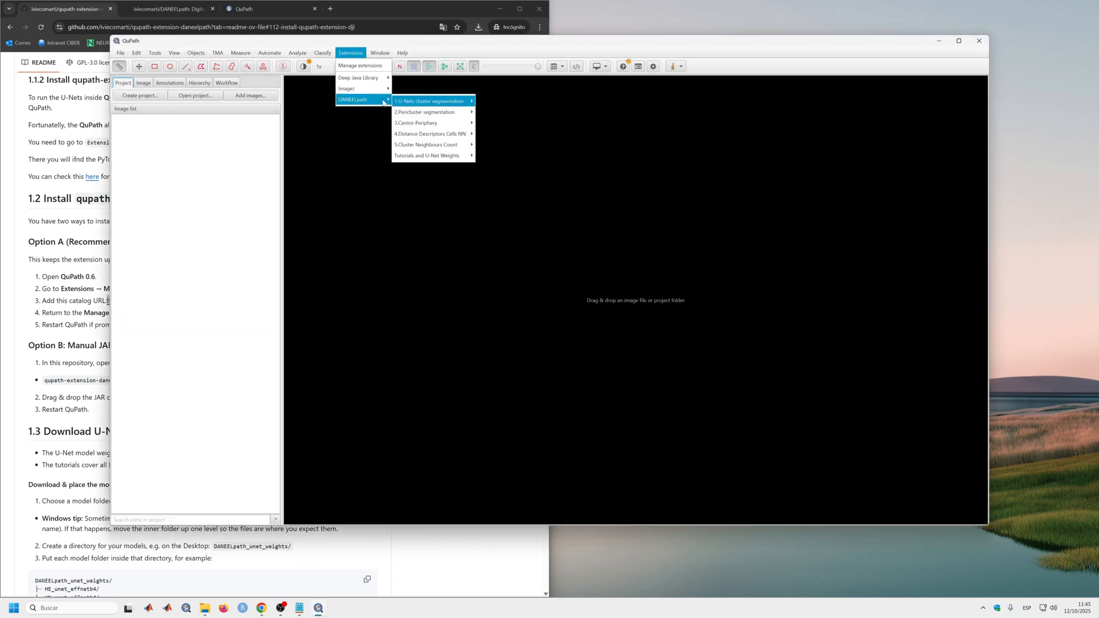
{"action": "mouse_move", "coordinate": [424, 123]}
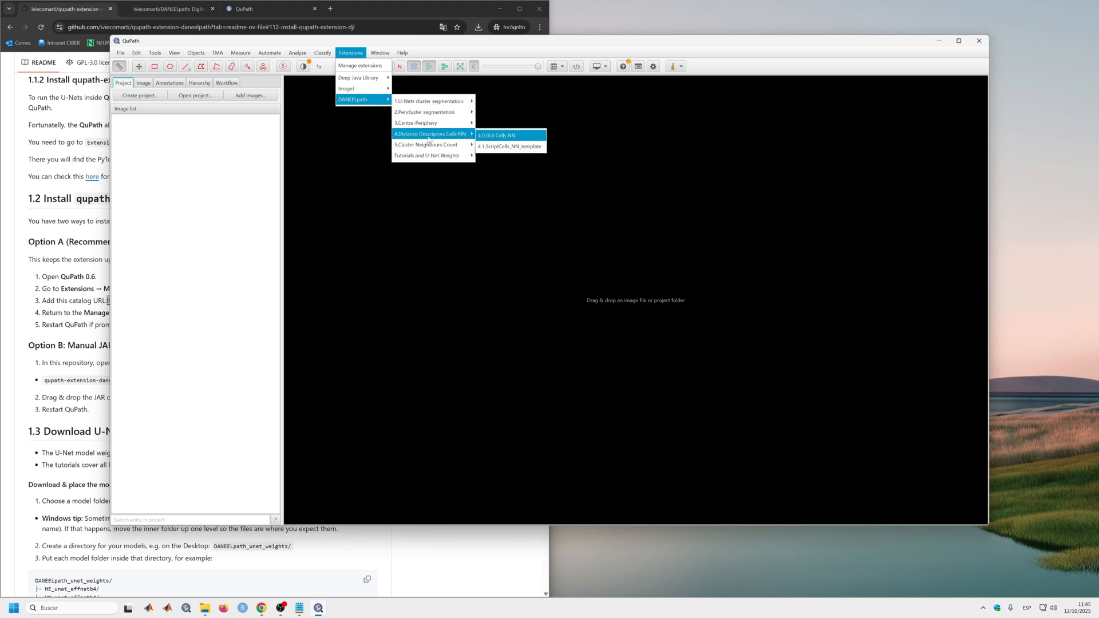
{"action": "left_click", "coordinate": [673, 100]}
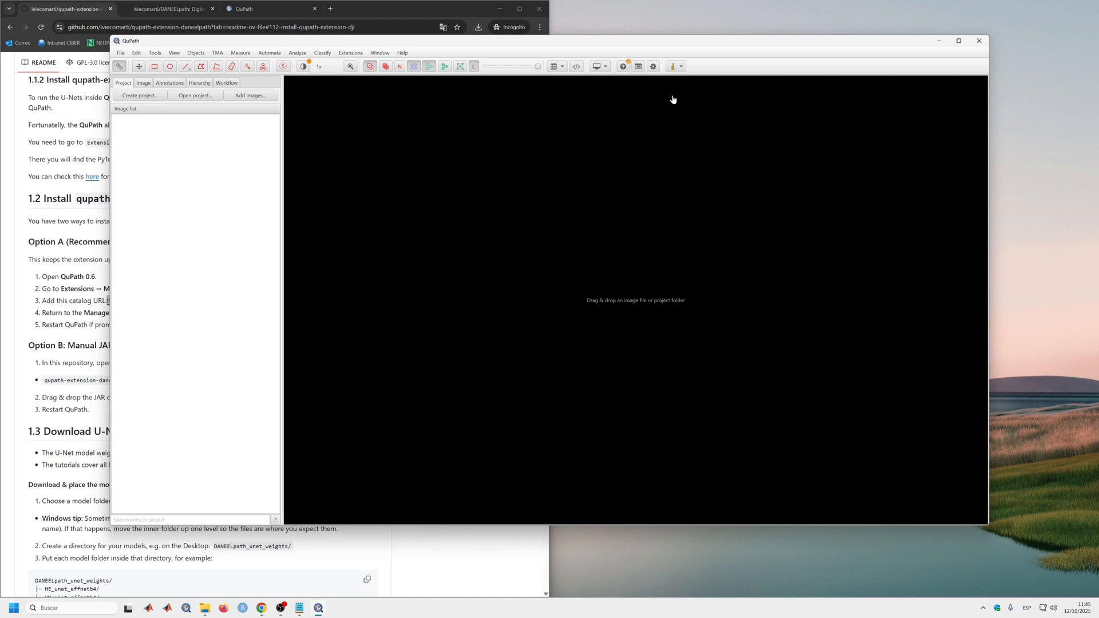
Read README section 1.3 on U-Net weights and tutorials and open its INCLIVA cloud link in a new browser tab.
{"action": "left_click", "coordinate": [20, 328]}
{"action": "scroll", "coordinate": [129, 440], "scroll_direction": "down", "scroll_amount": 1}
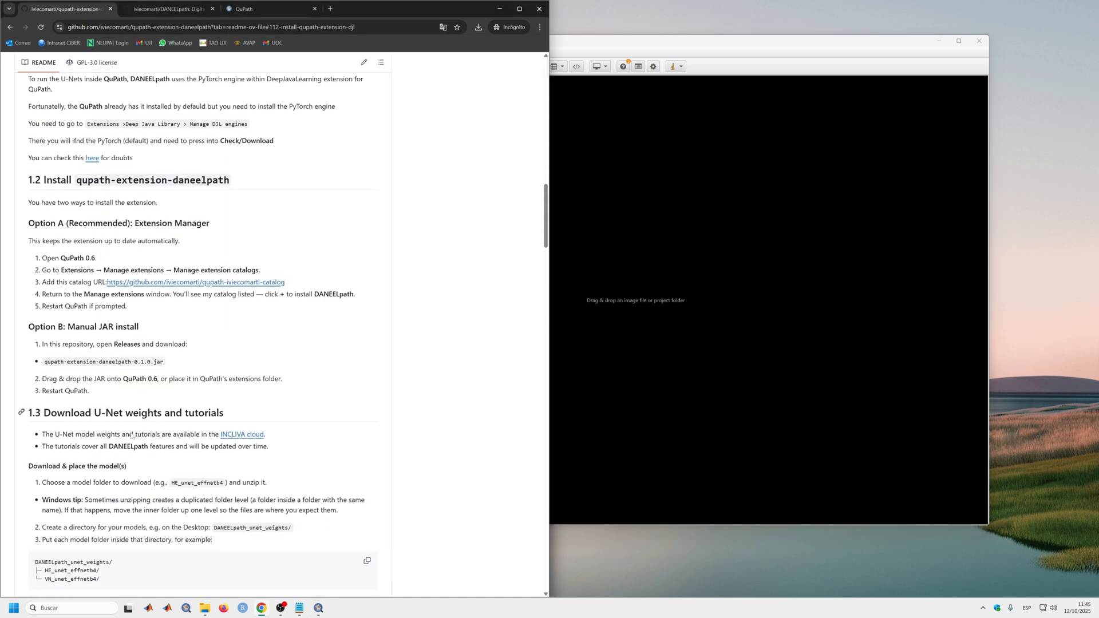
{"action": "scroll", "coordinate": [132, 436], "scroll_direction": "down", "scroll_amount": 1}
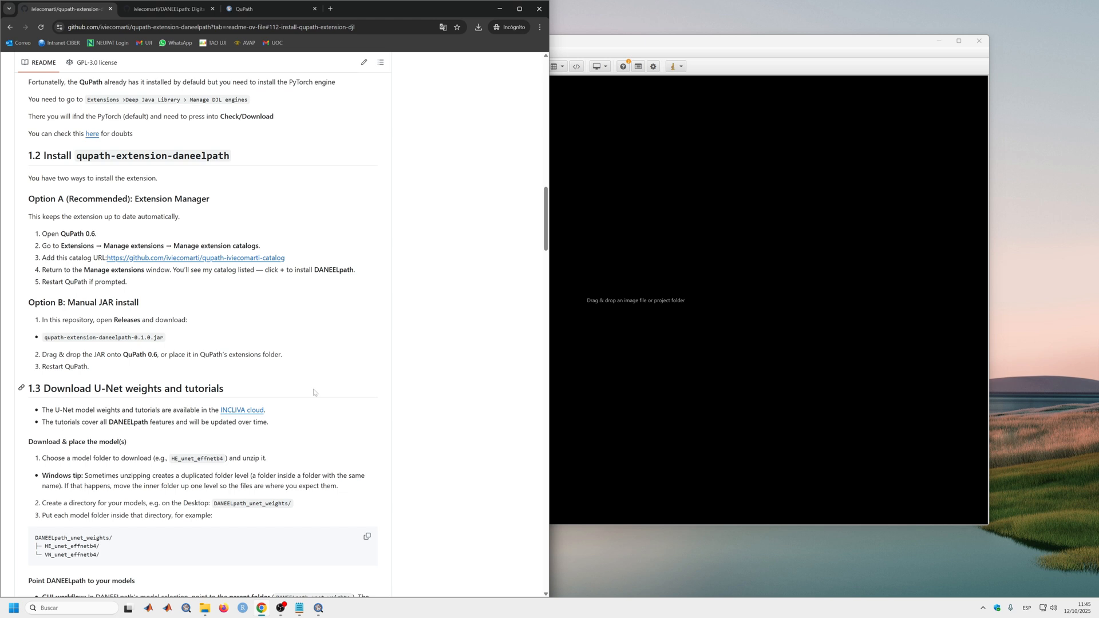
{"action": "right_click", "coordinate": [251, 409]}
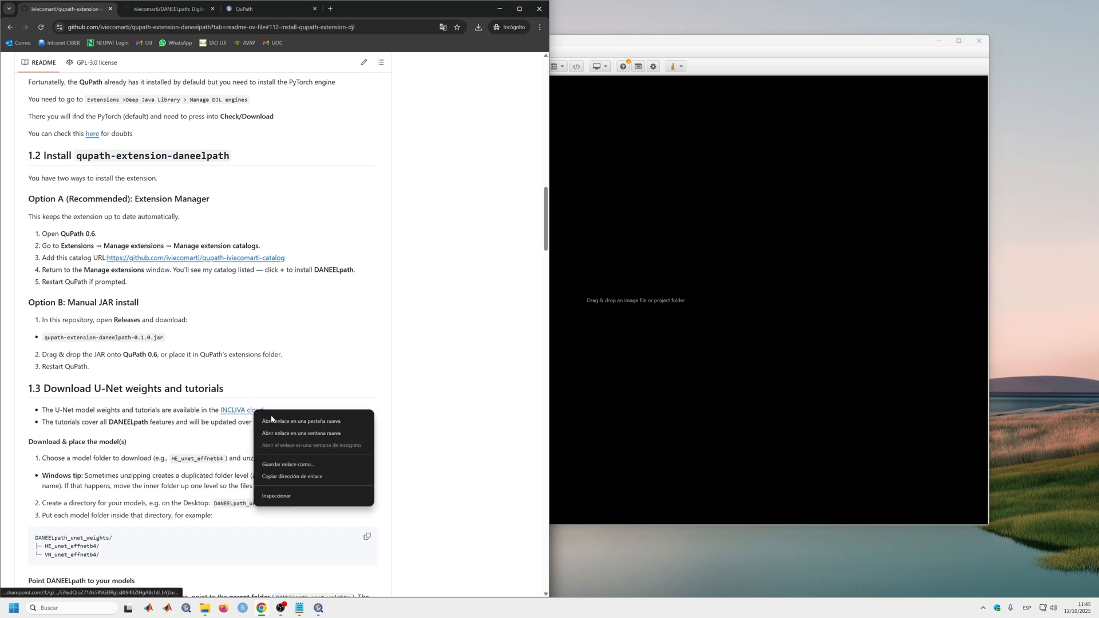
{"action": "left_click", "coordinate": [280, 420]}
{"action": "left_click", "coordinate": [366, 8]}
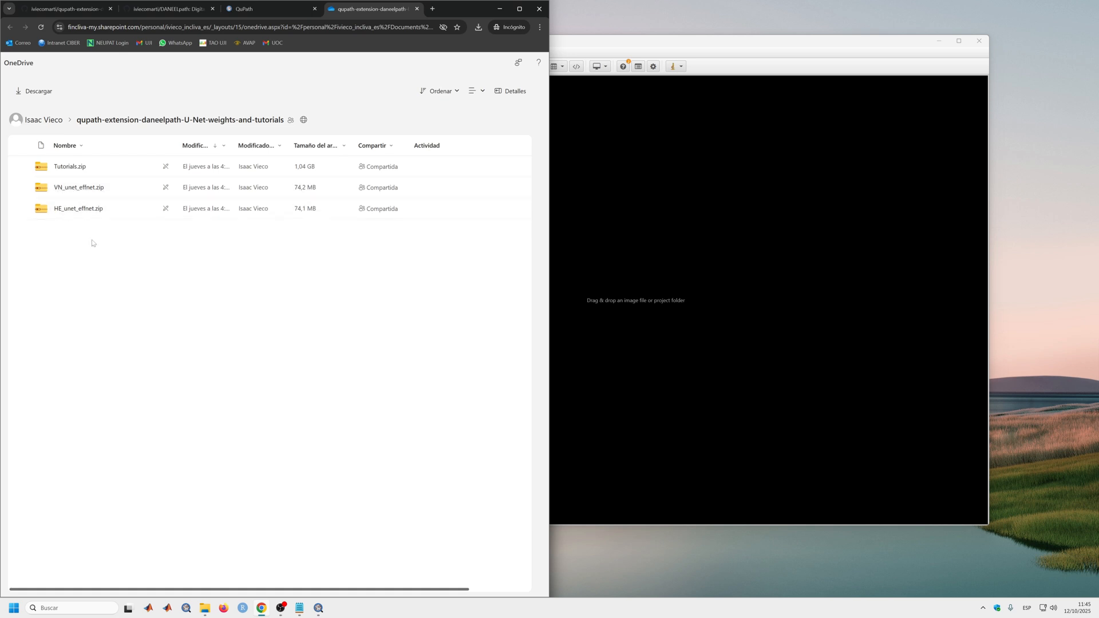
Download HE_unet_effnet.zip from the shared OneDrive folder and save it in Descargas.
{"action": "left_click", "coordinate": [23, 209]}
{"action": "left_click", "coordinate": [154, 208]}
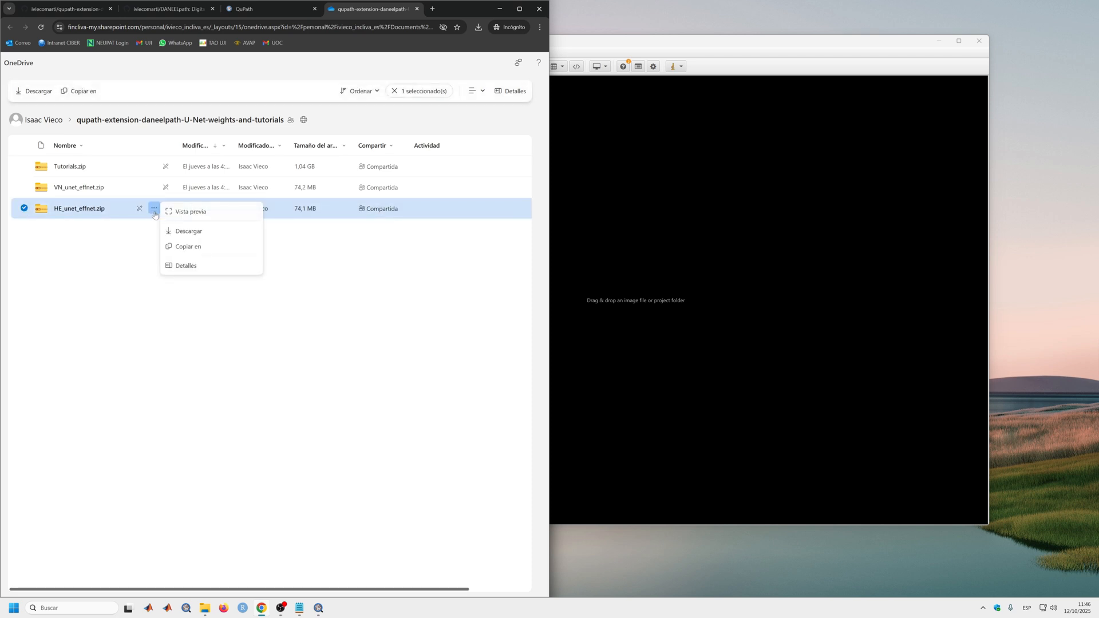
{"action": "left_click", "coordinate": [182, 233]}
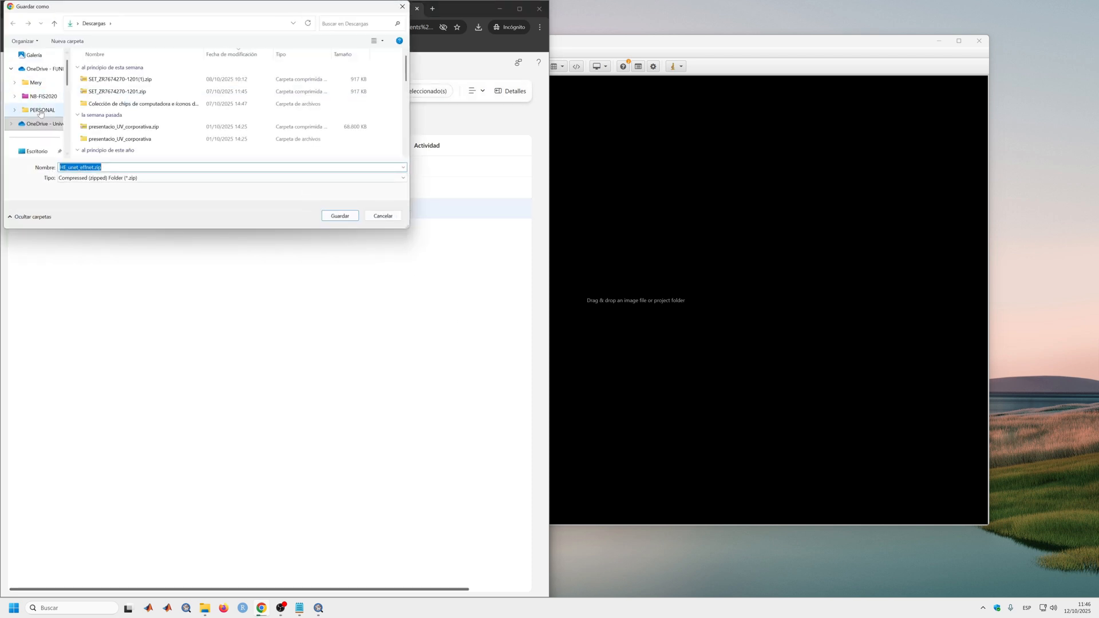
{"action": "scroll", "coordinate": [43, 118], "scroll_direction": "down", "scroll_amount": 3}
{"action": "scroll", "coordinate": [43, 114], "scroll_direction": "up", "scroll_amount": 1}
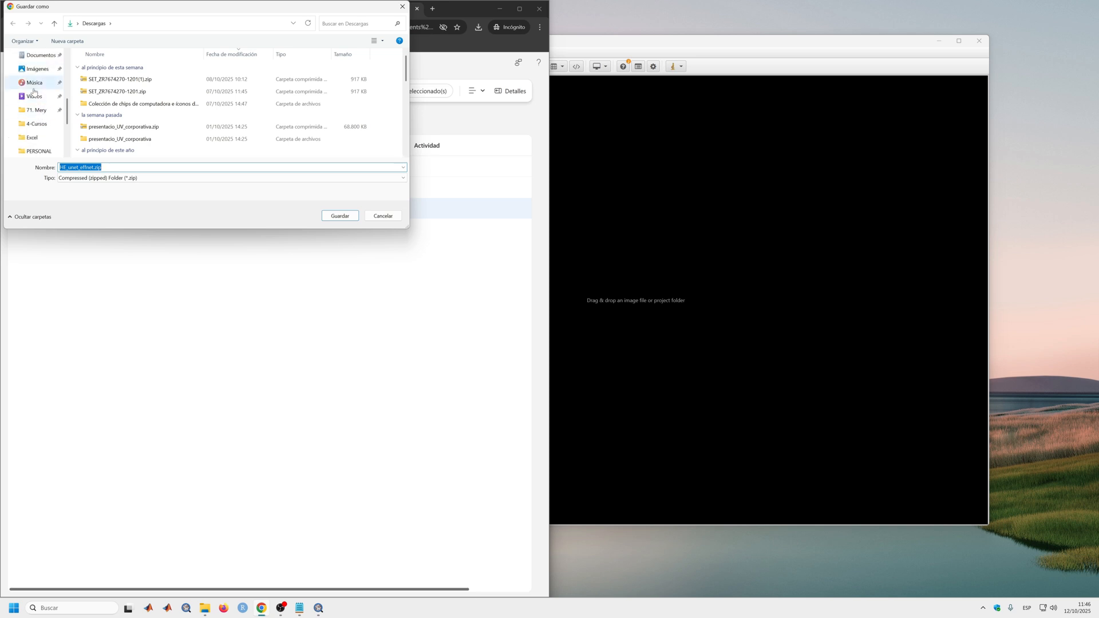
{"action": "left_click", "coordinate": [37, 83]}
{"action": "left_click", "coordinate": [340, 216]}
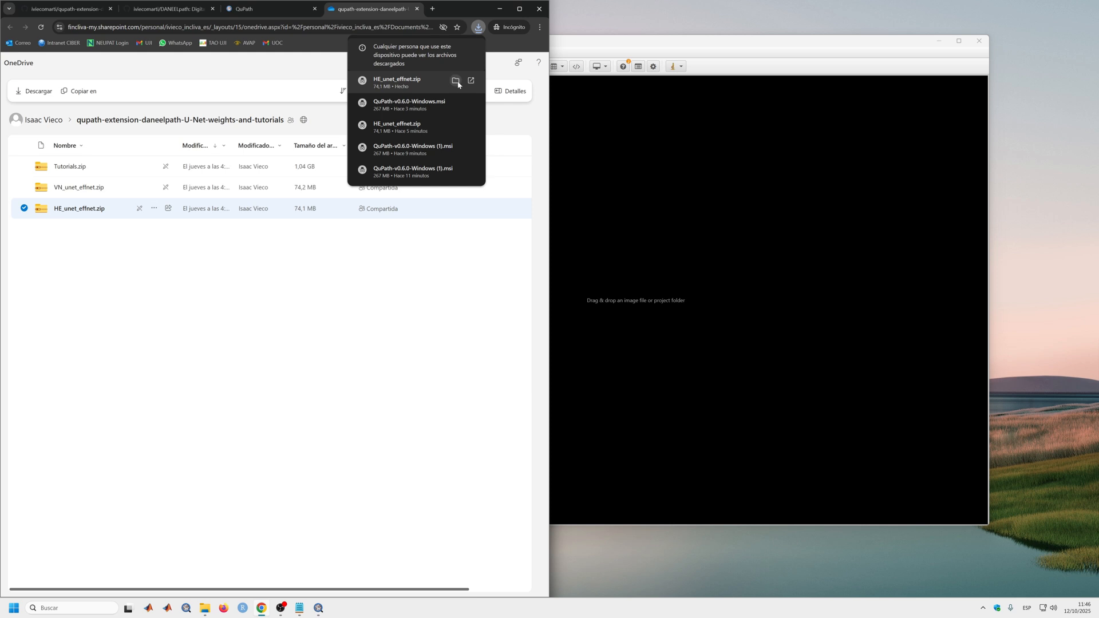
Extract HE_unet_effnet.zip in Descargas, copy the inner HE_unet_effnet folder, and close both folder windows.
{"action": "left_click", "coordinate": [455, 80]}
{"action": "right_click", "coordinate": [281, 310]}
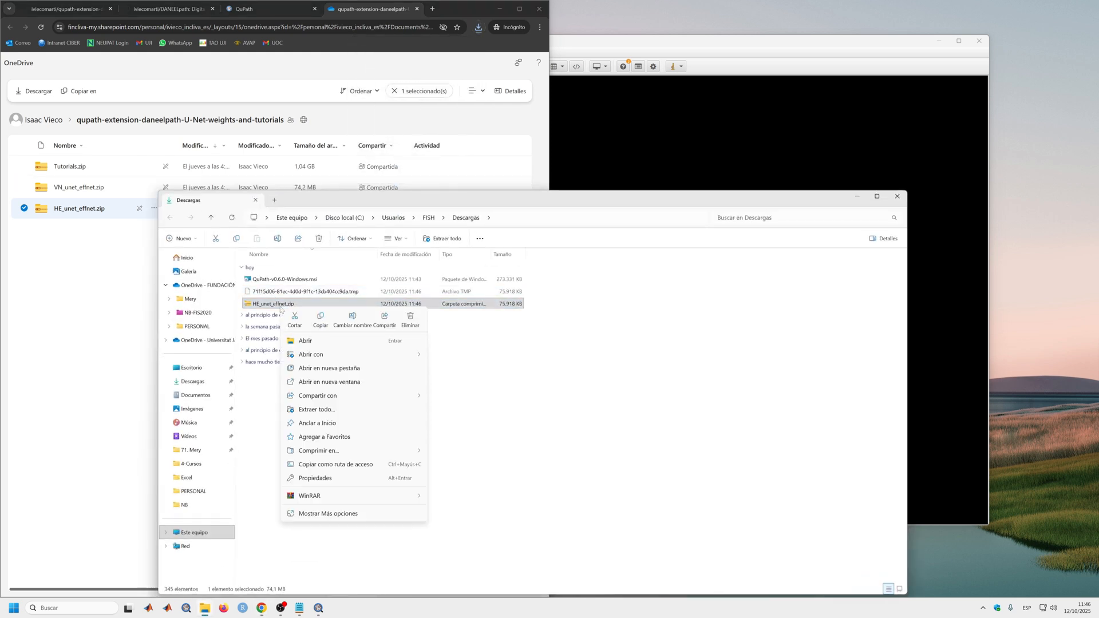
{"action": "left_click", "coordinate": [316, 409]}
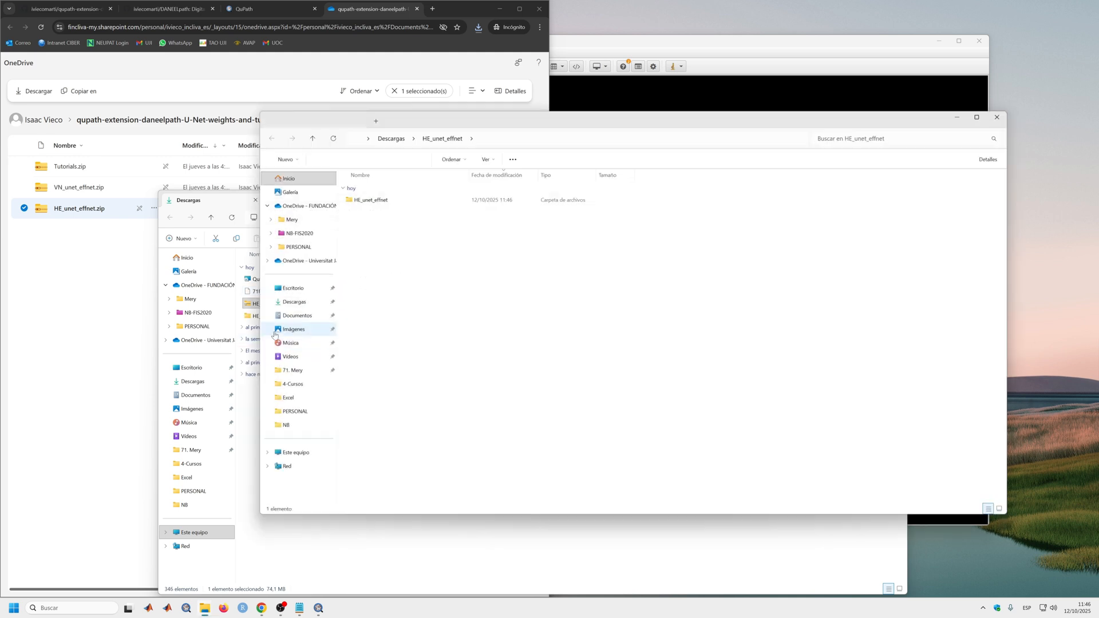
{"action": "left_click", "coordinate": [385, 200]}
{"action": "double_click", "coordinate": [386, 200]}
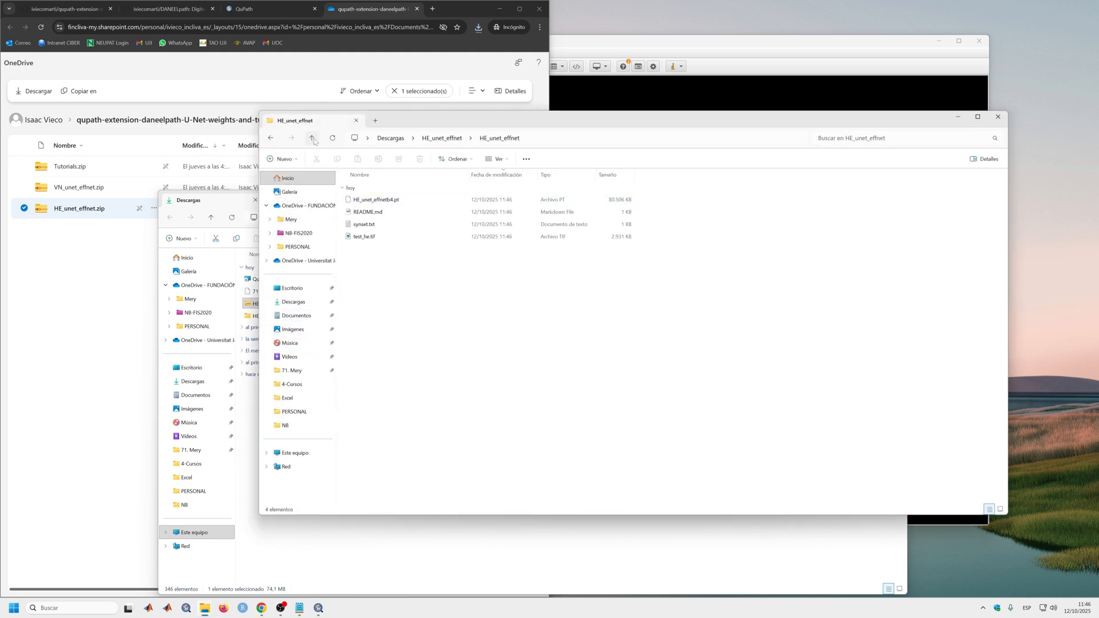
{"action": "left_click", "coordinate": [312, 139]}
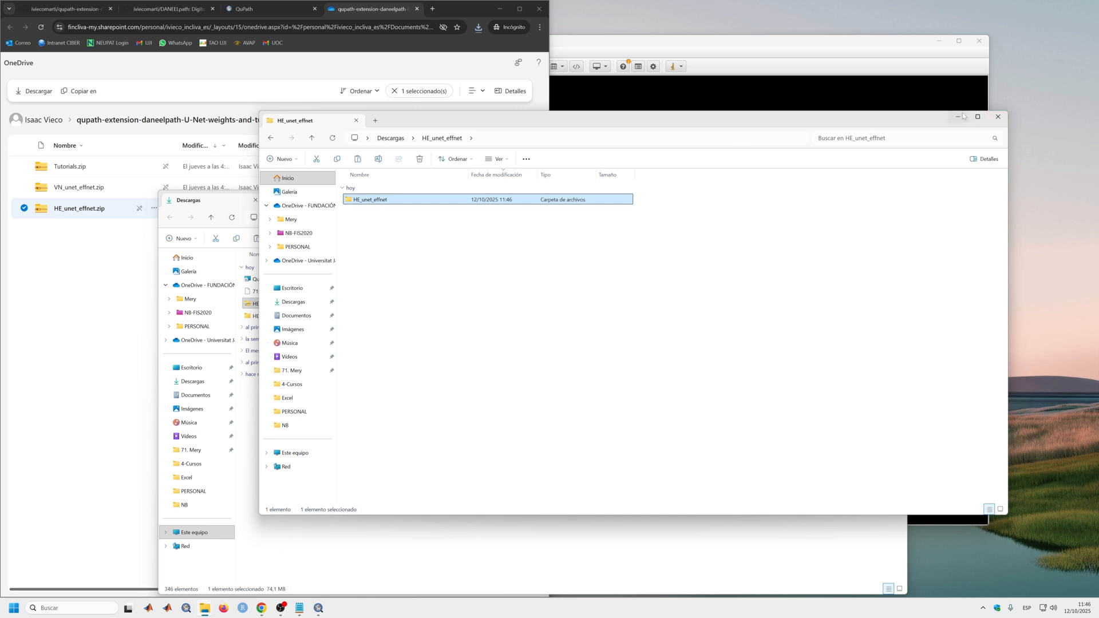
{"action": "left_click", "coordinate": [998, 117]}
{"action": "left_click", "coordinate": [898, 197]}
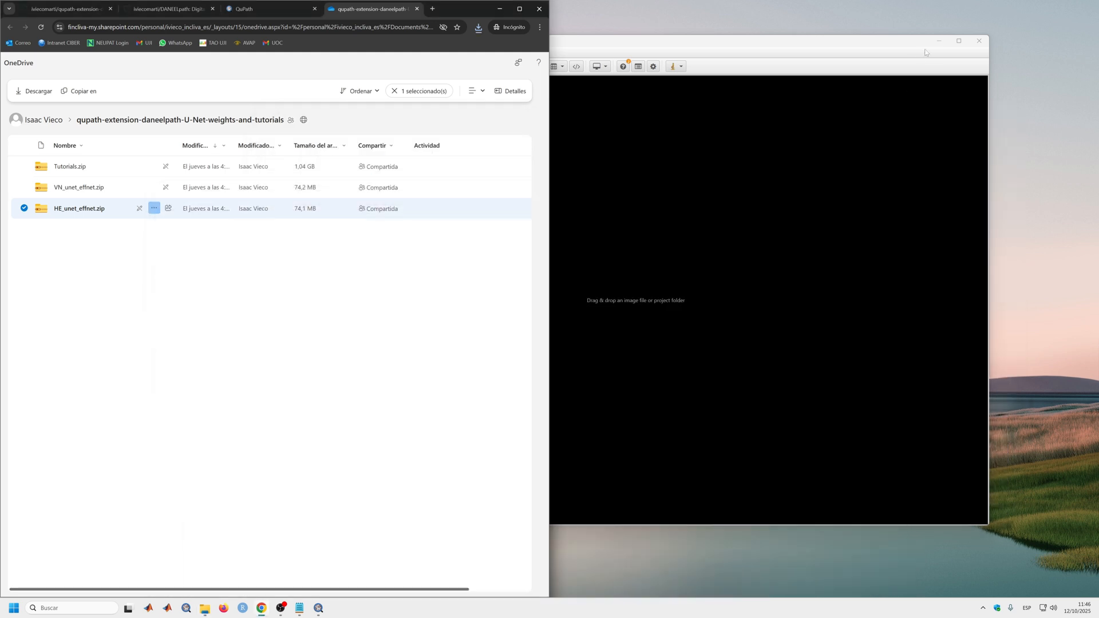
Close QuPath, paste the HE_unet_effnet folder into the desktop folder DANEELpath_Unet_weights, and check the pasted model files.
{"action": "left_click", "coordinate": [970, 45]}
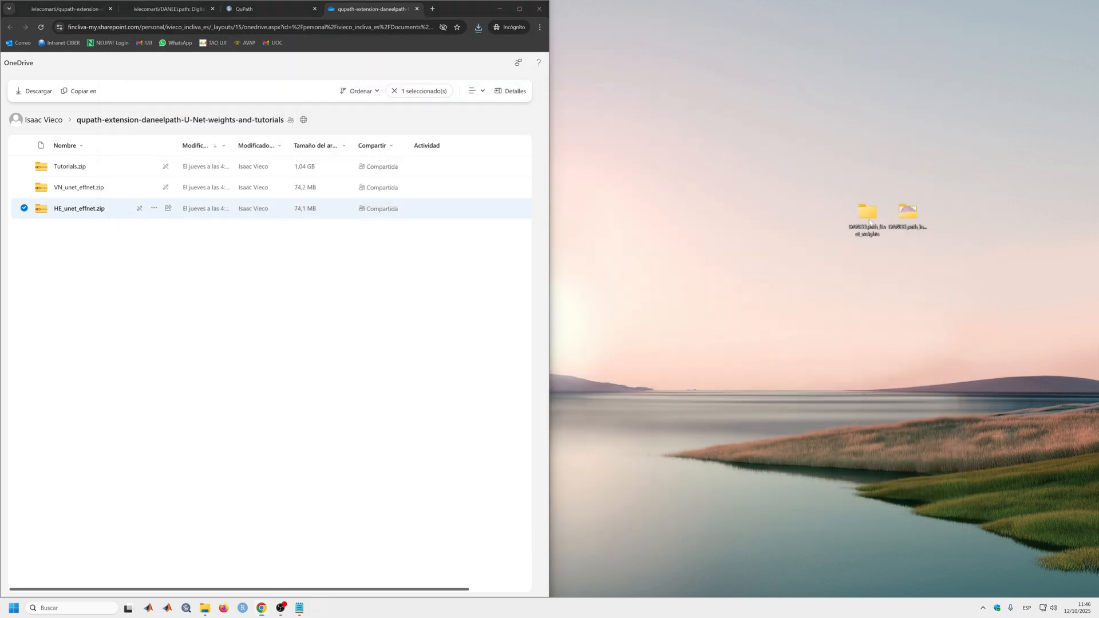
{"action": "double_click", "coordinate": [870, 222]}
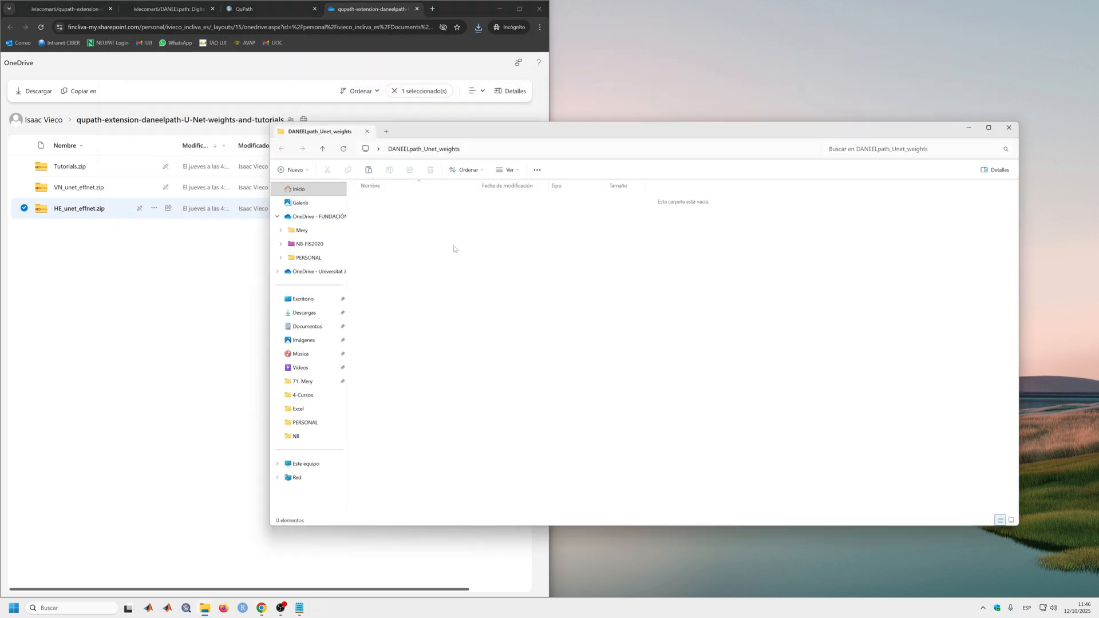
{"action": "key", "text": "ctrl+v"}
{"action": "double_click", "coordinate": [450, 201]}
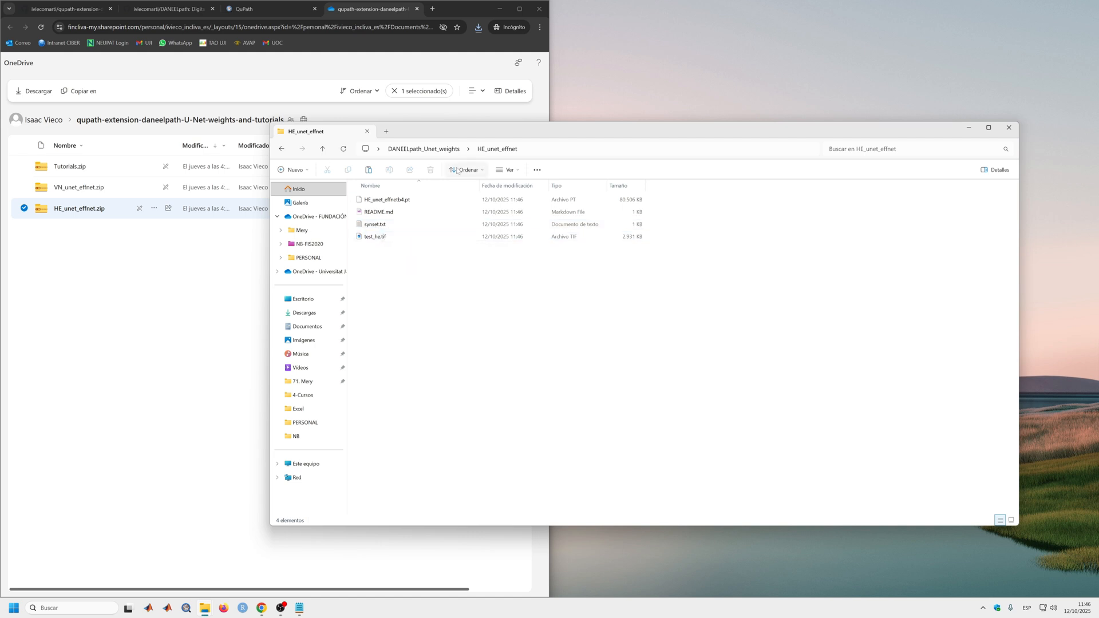
{"action": "left_click", "coordinate": [432, 150]}
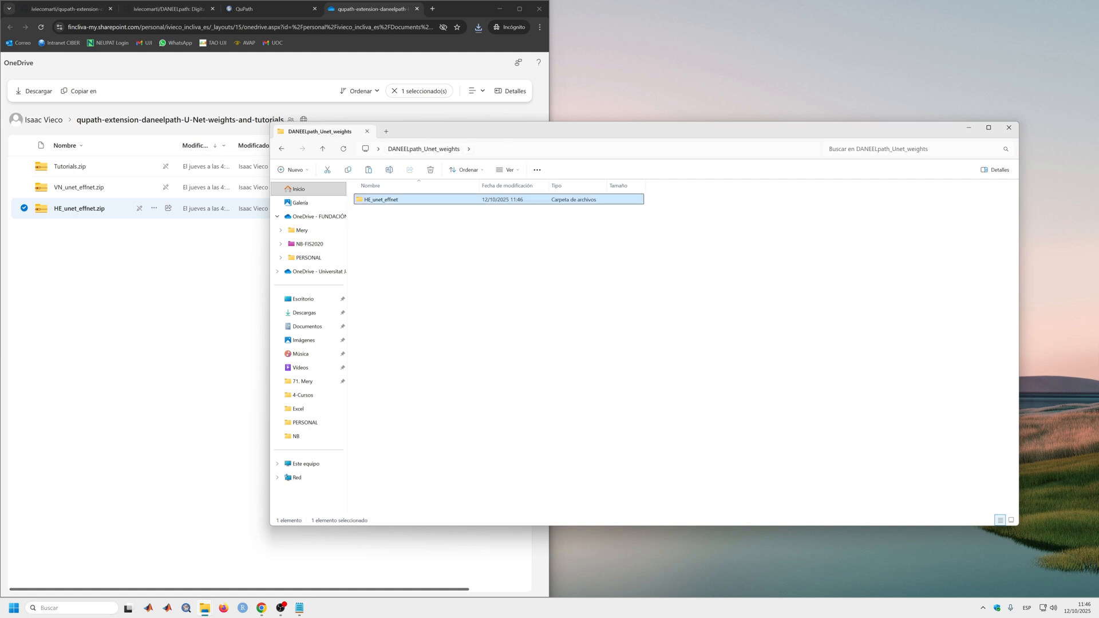
Reopen QuPath, minimize the weights folder window, and move QuPath below the desktop folders.
{"action": "left_click", "coordinate": [72, 608]}
{"action": "left_click", "coordinate": [81, 394]}
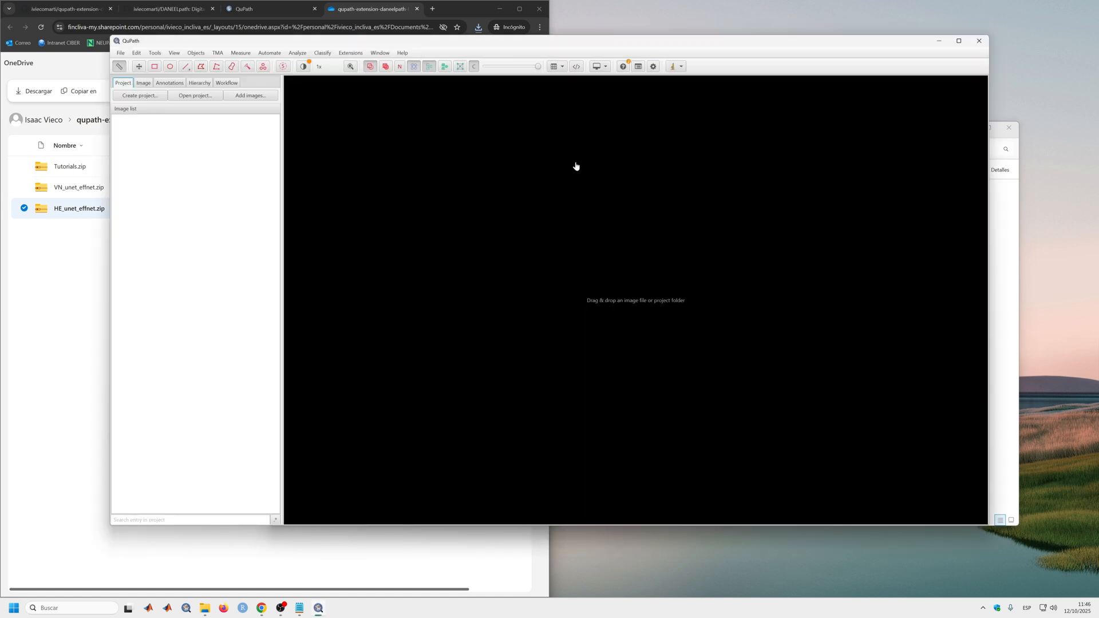
{"action": "left_click_drag", "start_coordinate": [767, 43], "coordinate": [859, 182]}
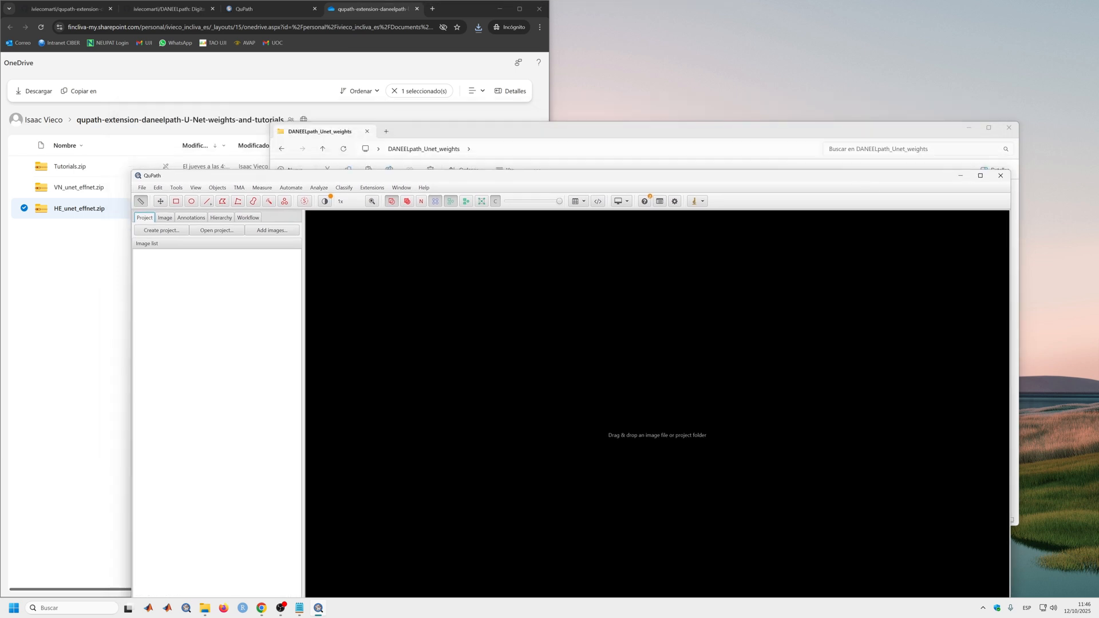
{"action": "left_click", "coordinate": [972, 129]}
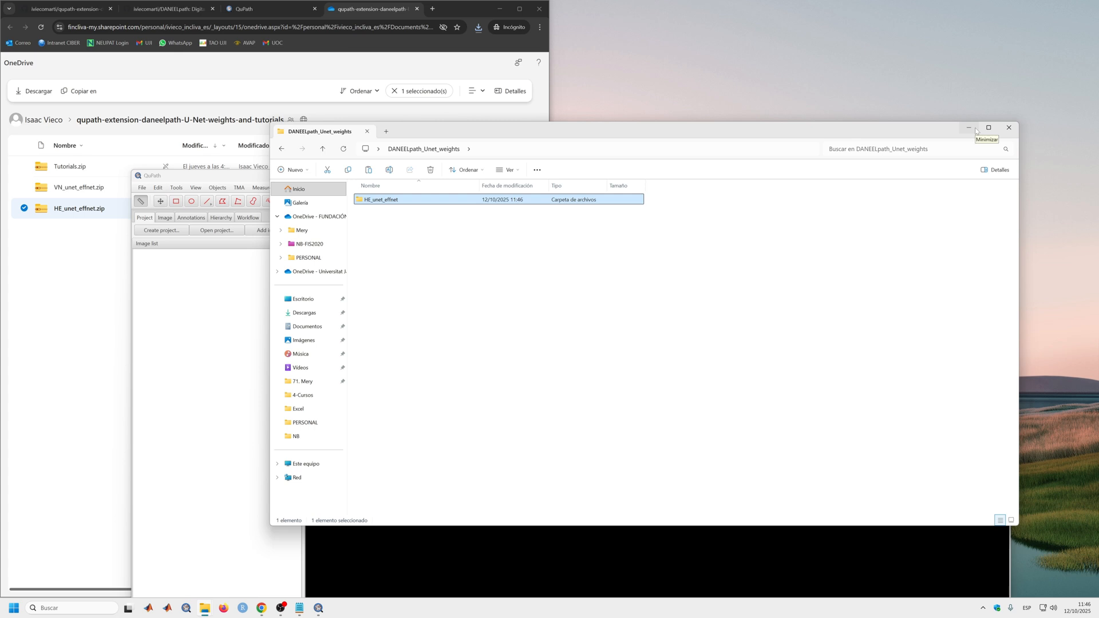
{"action": "left_click", "coordinate": [969, 127]}
{"action": "left_click_drag", "start_coordinate": [816, 174], "coordinate": [836, 253]}
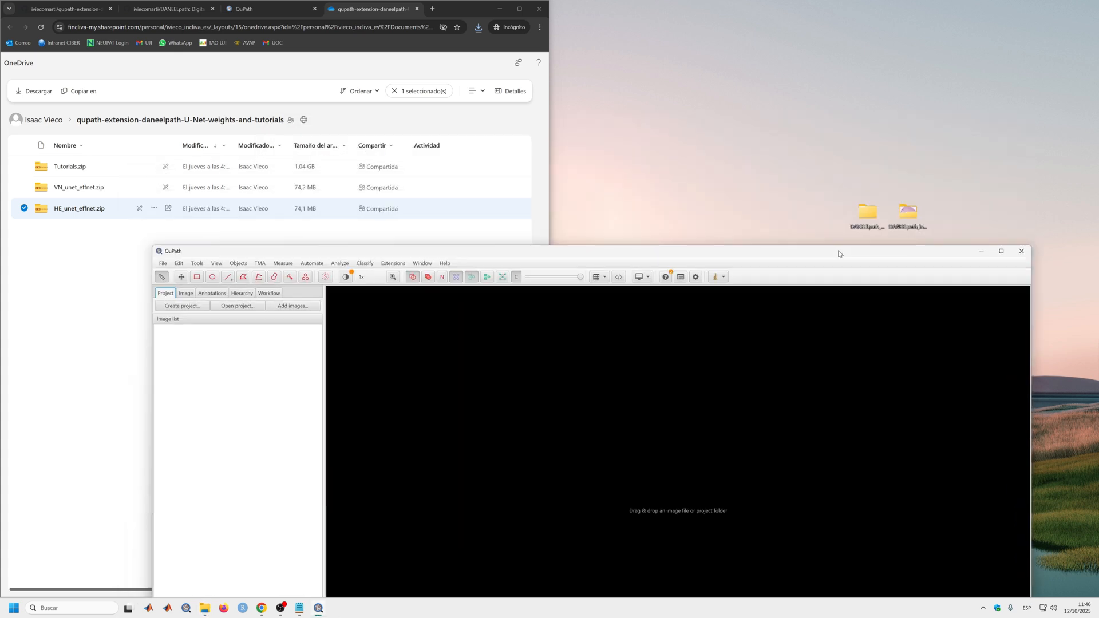
Open the DANEELpath_install desktop folder and create a QuPath project in its qupath subfolder.
{"action": "double_click", "coordinate": [919, 221]}
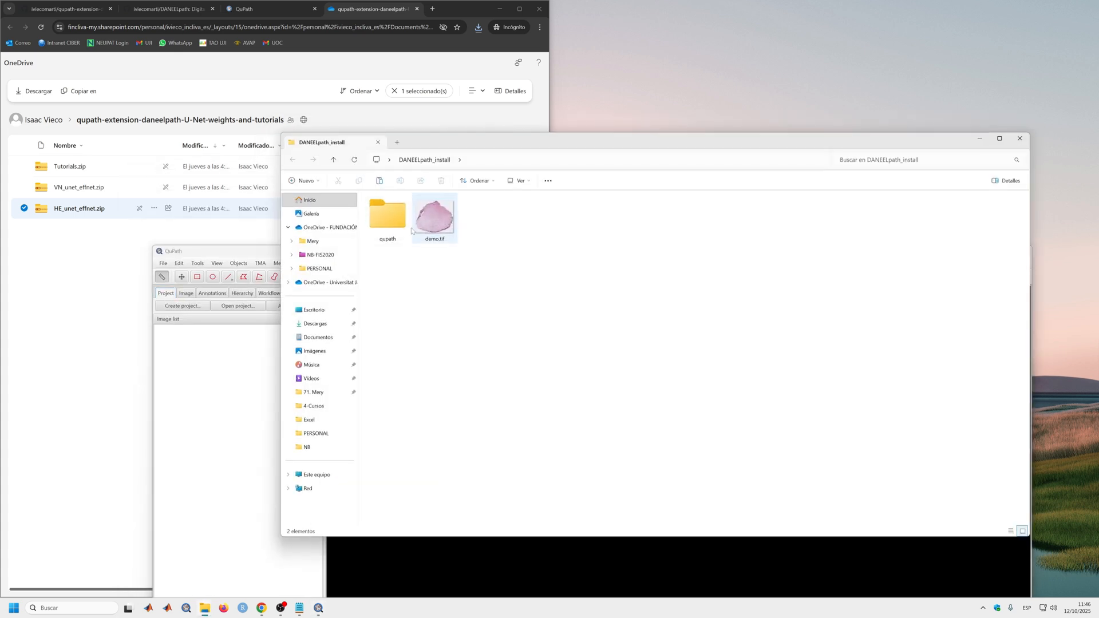
{"action": "left_click", "coordinate": [395, 228]}
{"action": "left_click_drag", "start_coordinate": [391, 232], "coordinate": [572, 563]}
{"action": "left_click", "coordinate": [611, 510]}
Import demo.tif from DANEELpath_install into the project with the image type set to Brightfield (H&E).
{"action": "left_click_drag", "start_coordinate": [435, 217], "coordinate": [513, 466]}
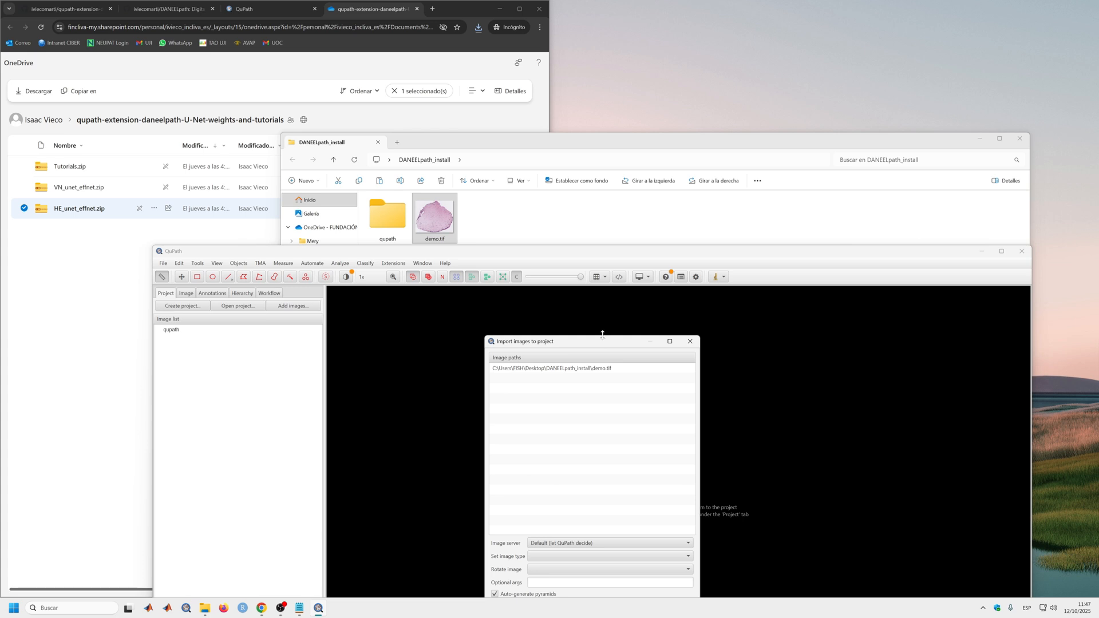
{"action": "left_click_drag", "start_coordinate": [604, 341], "coordinate": [562, 148]}
{"action": "left_click", "coordinate": [569, 362]}
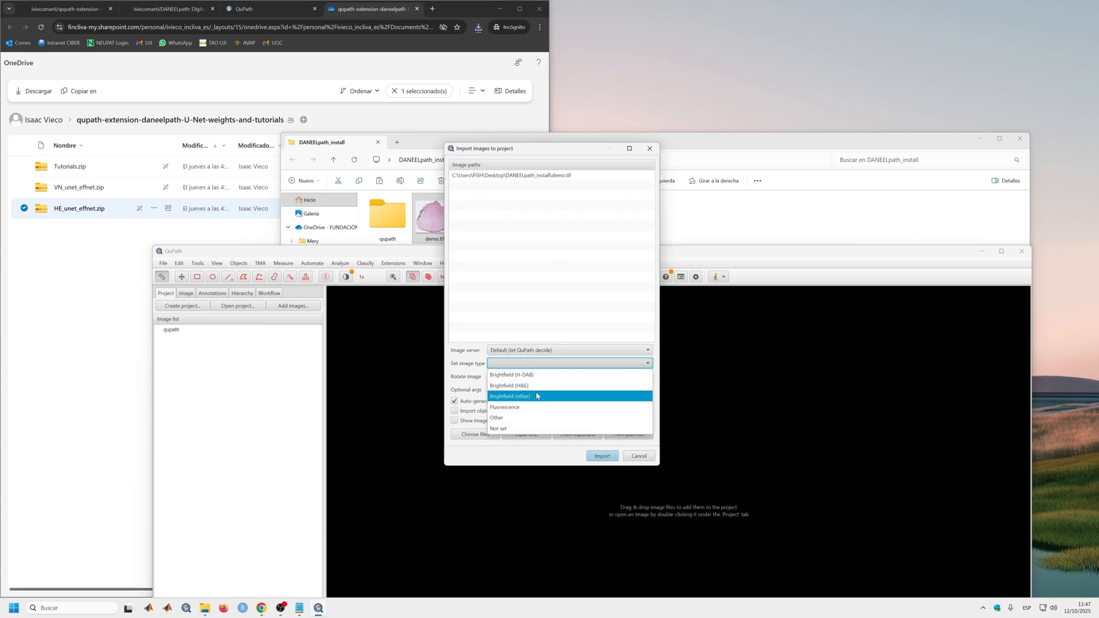
{"action": "left_click", "coordinate": [566, 389]}
{"action": "left_click", "coordinate": [603, 457]}
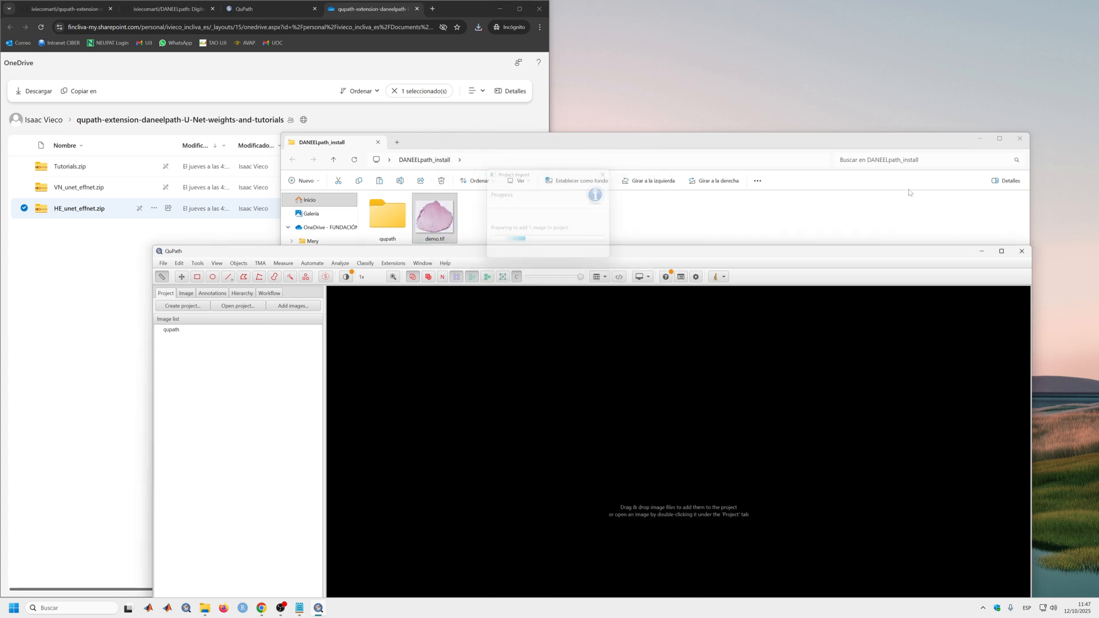
Maximize QuPath and draw a rectangle annotation over the lower-right part of the tissue in demo.tif.
{"action": "left_click", "coordinate": [1005, 250]}
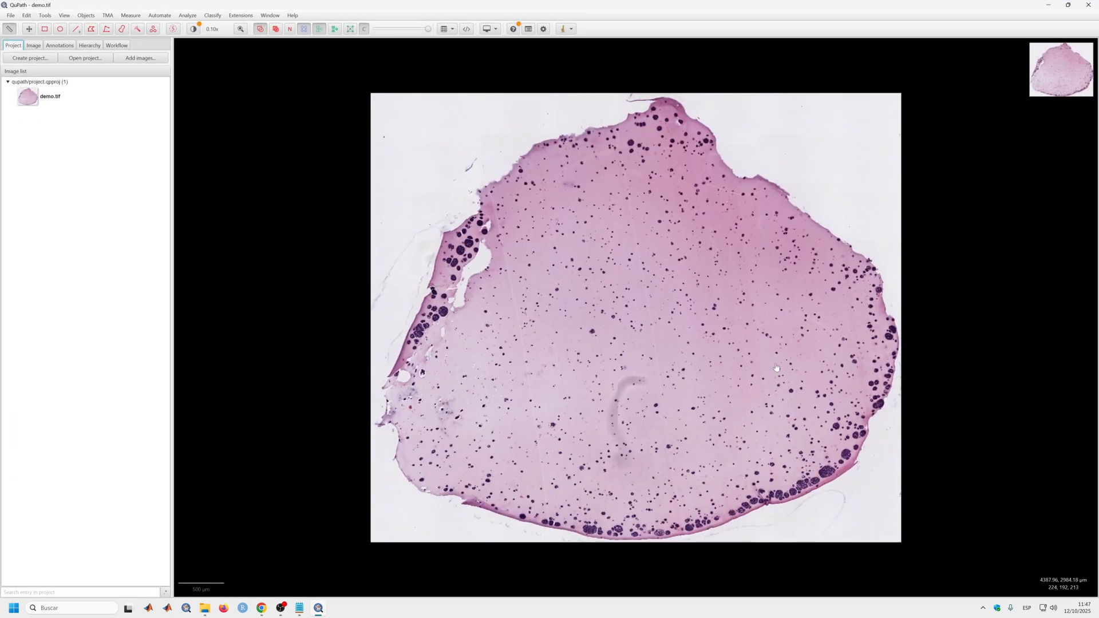
{"action": "mouse_move", "coordinate": [776, 367]}
{"action": "left_mouse_down"}
{"action": "mouse_move", "coordinate": [760, 362]}
{"action": "mouse_move", "coordinate": [838, 428]}
{"action": "left_mouse_up"}
{"action": "key", "text": "r"}
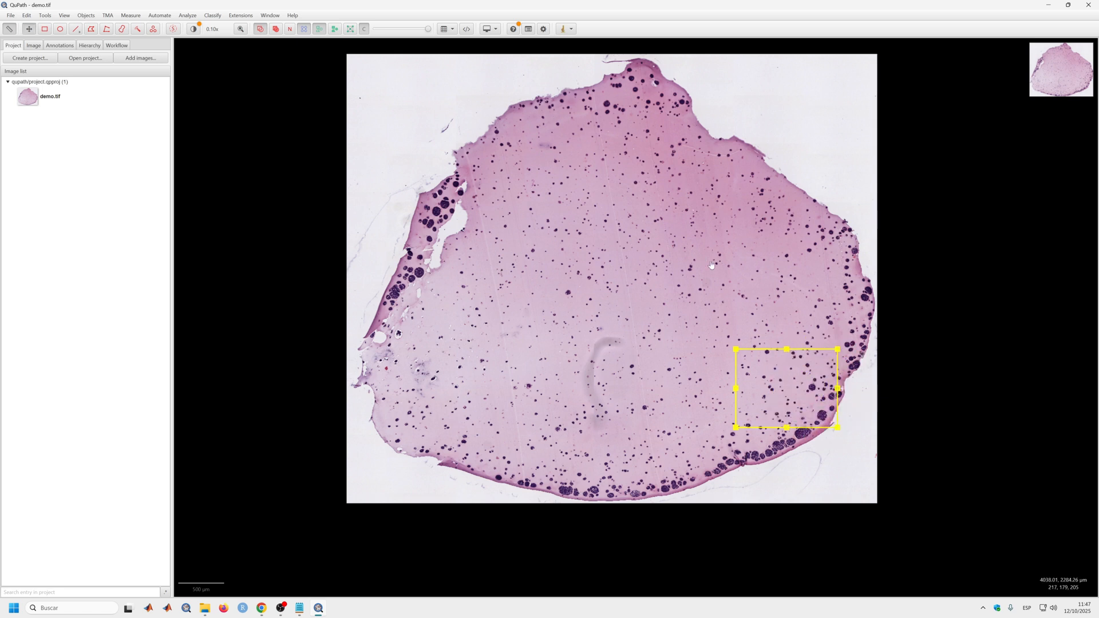
Open DANEELpath's U-Net cluster segmentation GUI and set the weights root to the desktop folder DANEELpath_Unet_weights.
{"action": "left_click", "coordinate": [247, 20]}
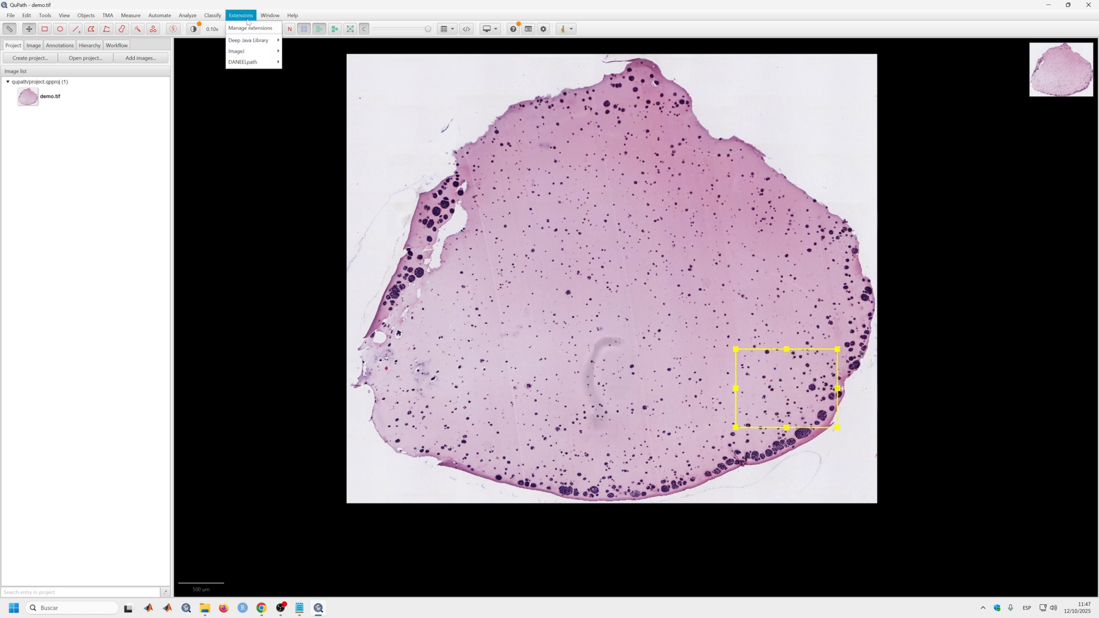
{"action": "mouse_move", "coordinate": [252, 62]}
{"action": "mouse_move", "coordinate": [320, 64]}
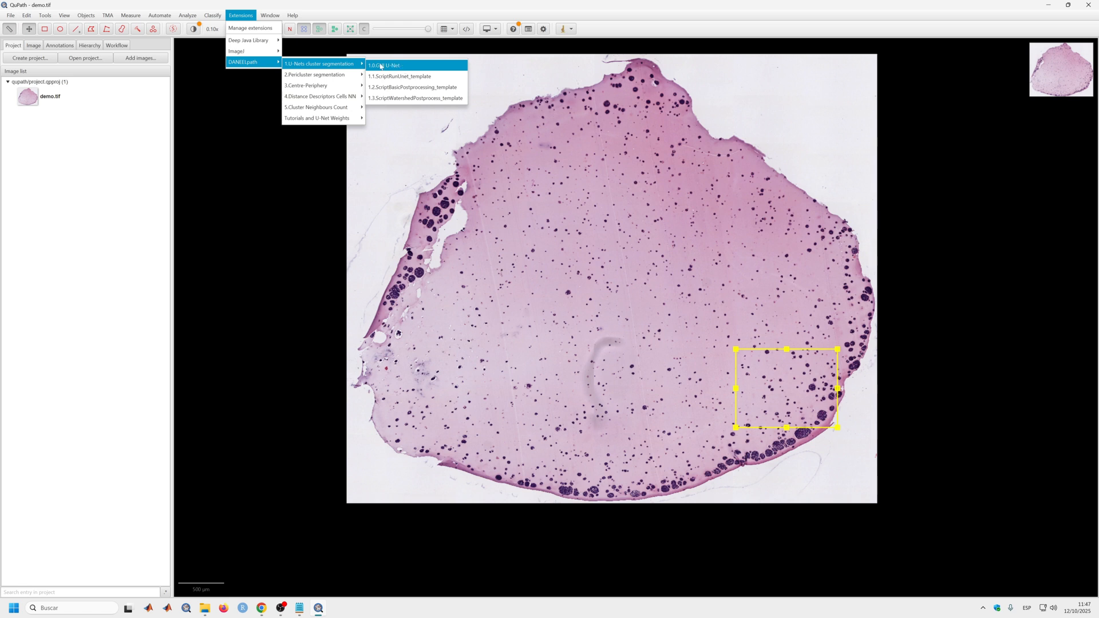
{"action": "left_click", "coordinate": [412, 72]}
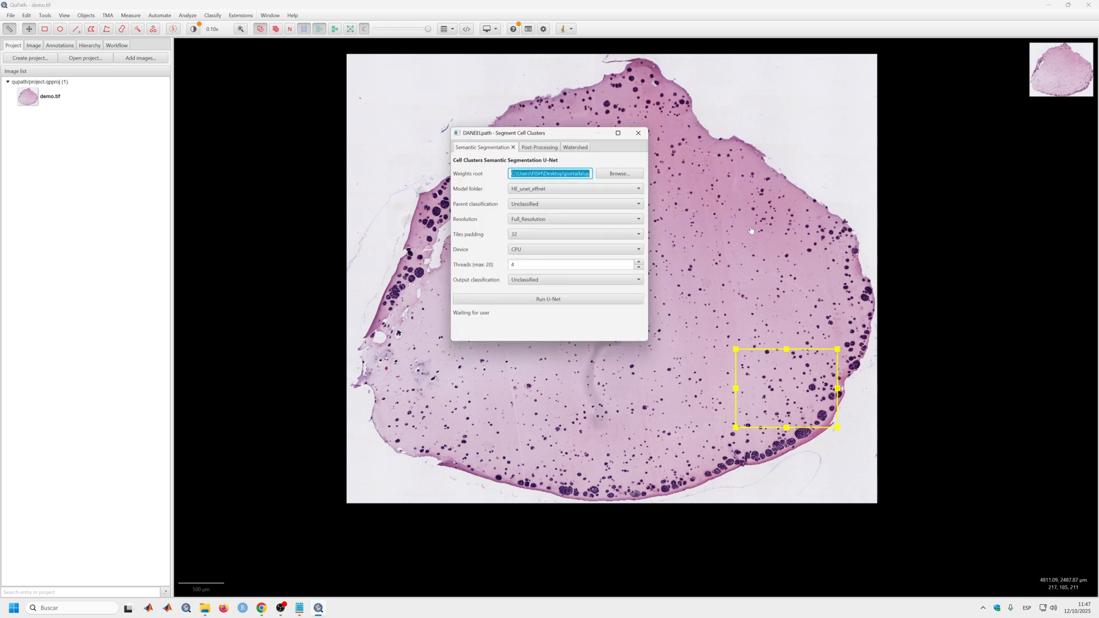
{"action": "left_click", "coordinate": [634, 177]}
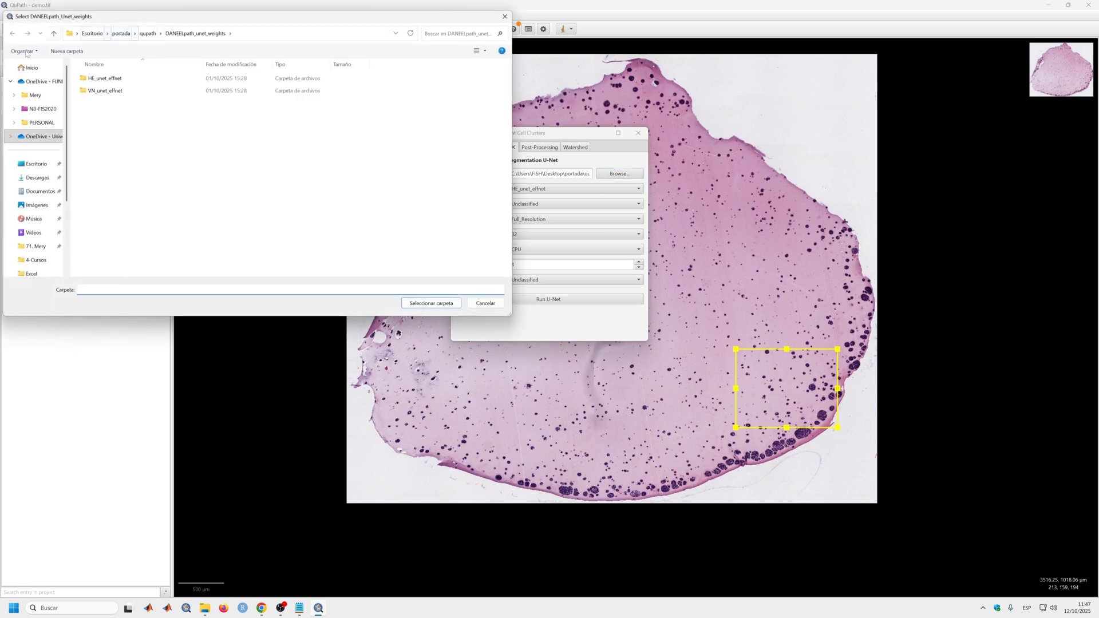
{"action": "left_click", "coordinate": [36, 163]}
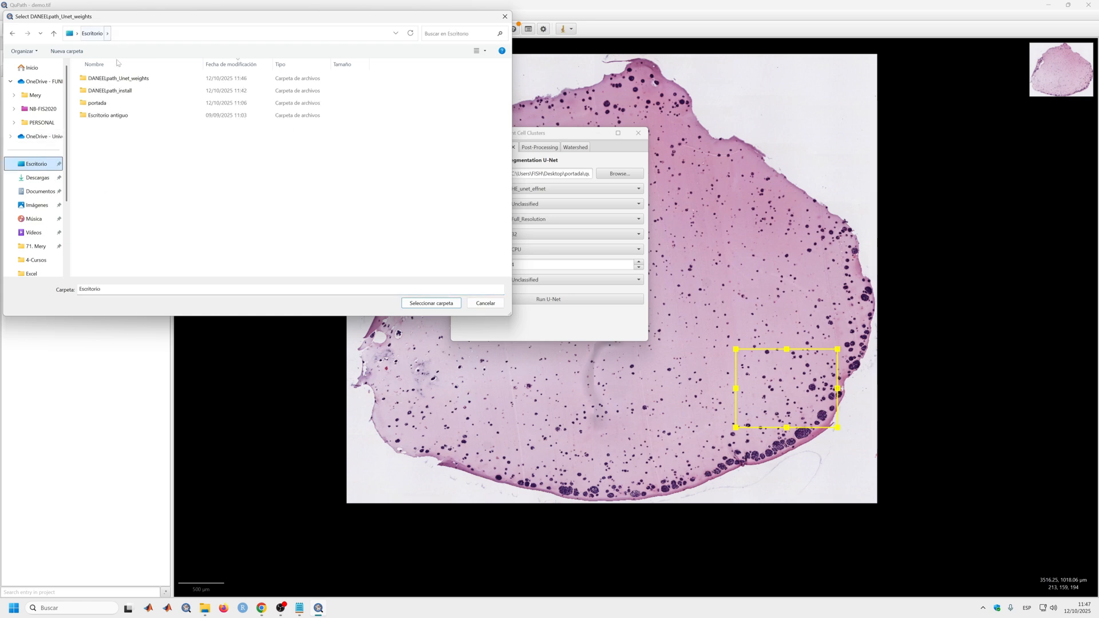
{"action": "left_click", "coordinate": [166, 82]}
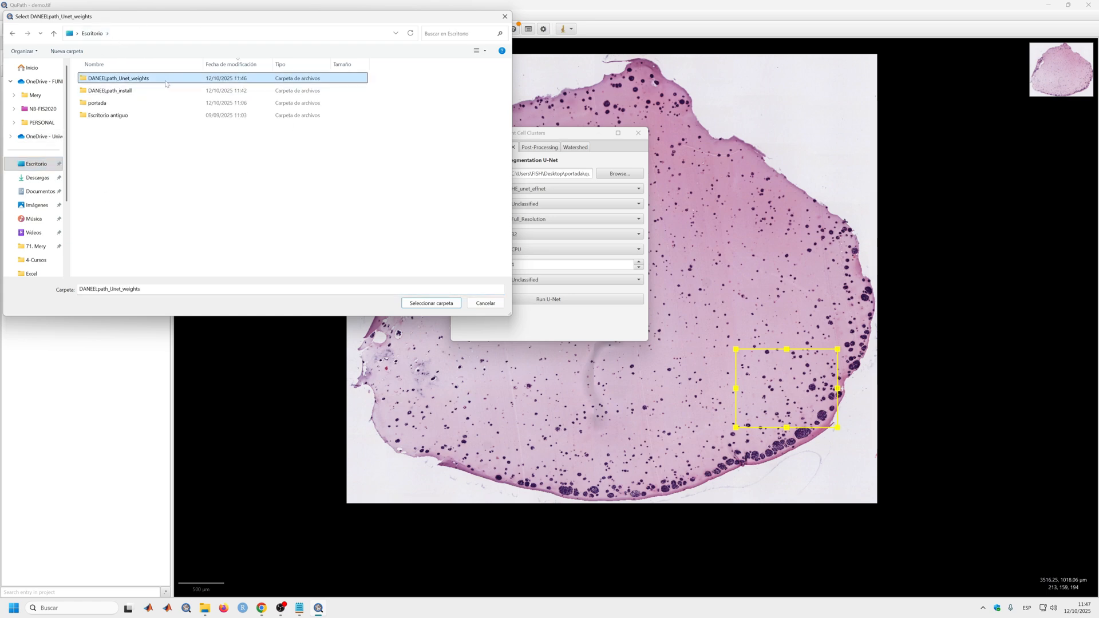
{"action": "left_click", "coordinate": [424, 305]}
Configure the segmentation with model folder HE_unet_effnet, parent classification Tumor, output classification Stroma and device CPU.
{"action": "left_click", "coordinate": [618, 191]}
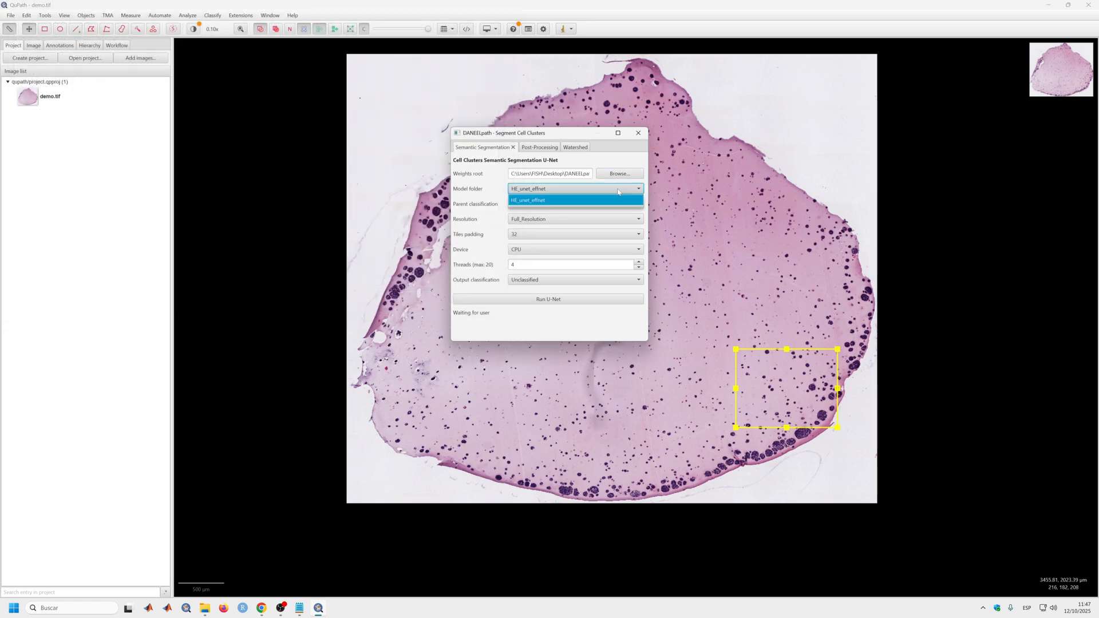
{"action": "left_click", "coordinate": [617, 200]}
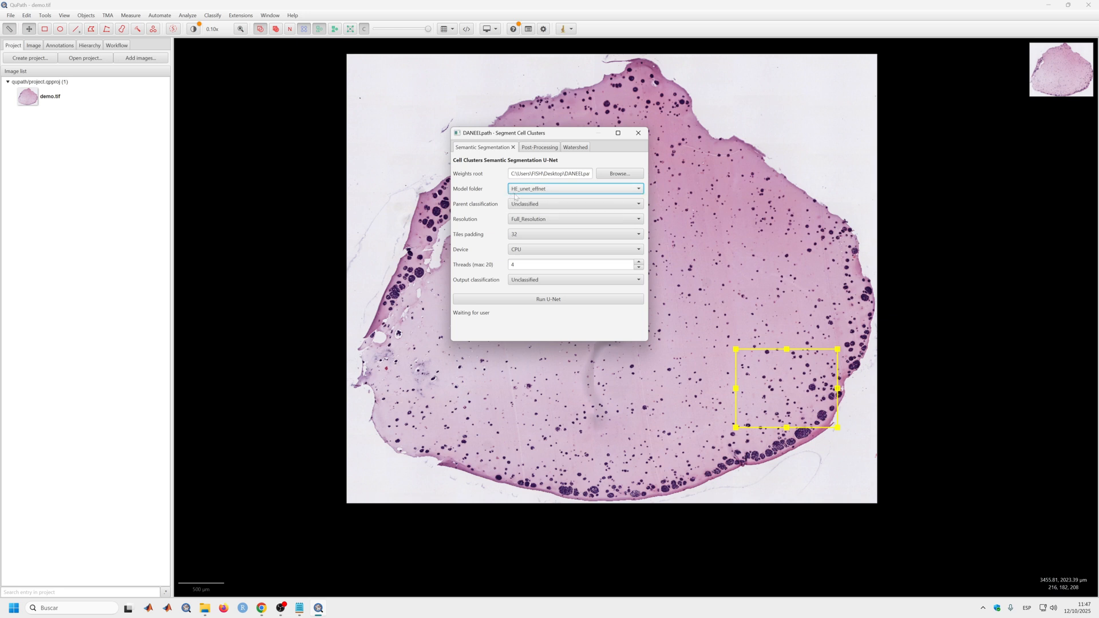
{"action": "left_click", "coordinate": [532, 204]}
{"action": "left_click", "coordinate": [532, 225]}
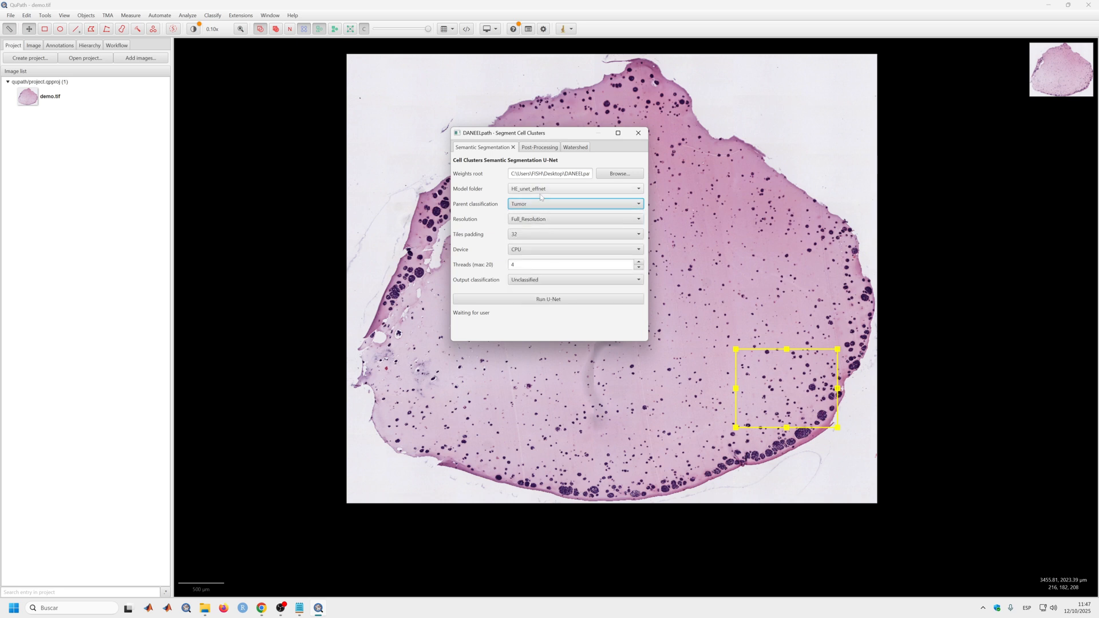
{"action": "left_click", "coordinate": [547, 279]}
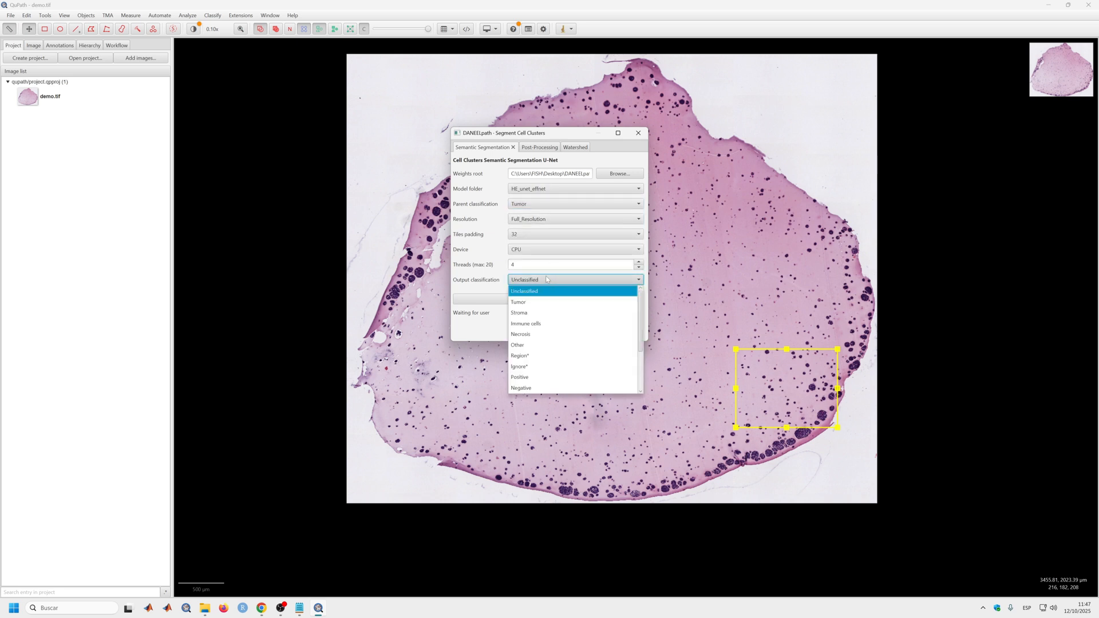
{"action": "left_click", "coordinate": [533, 313]}
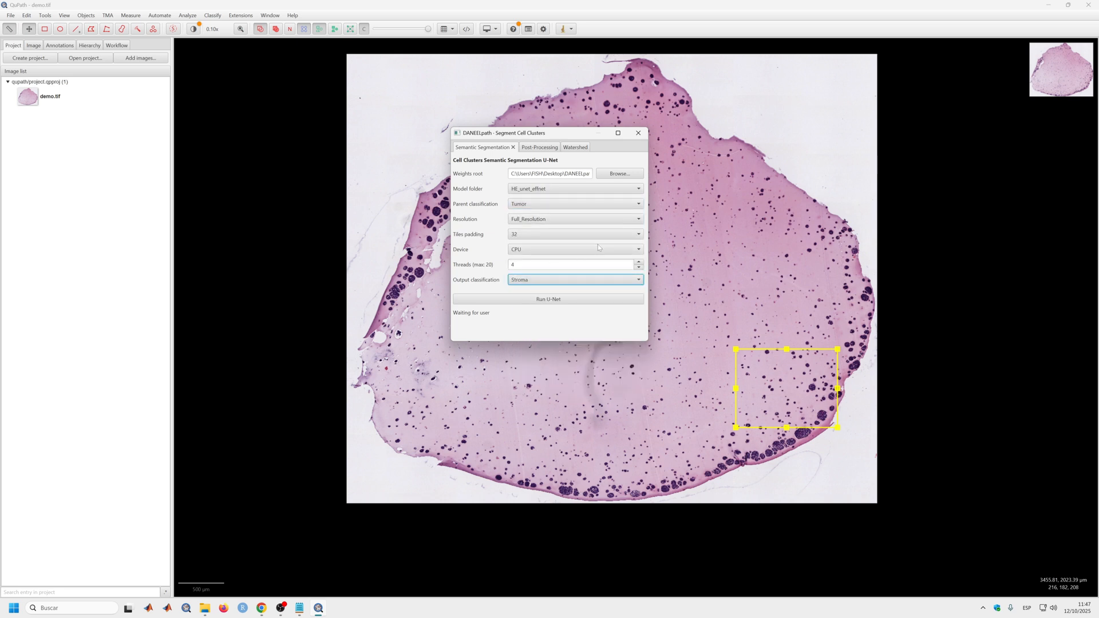
{"action": "left_click", "coordinate": [639, 254]}
{"action": "left_click", "coordinate": [629, 260]}
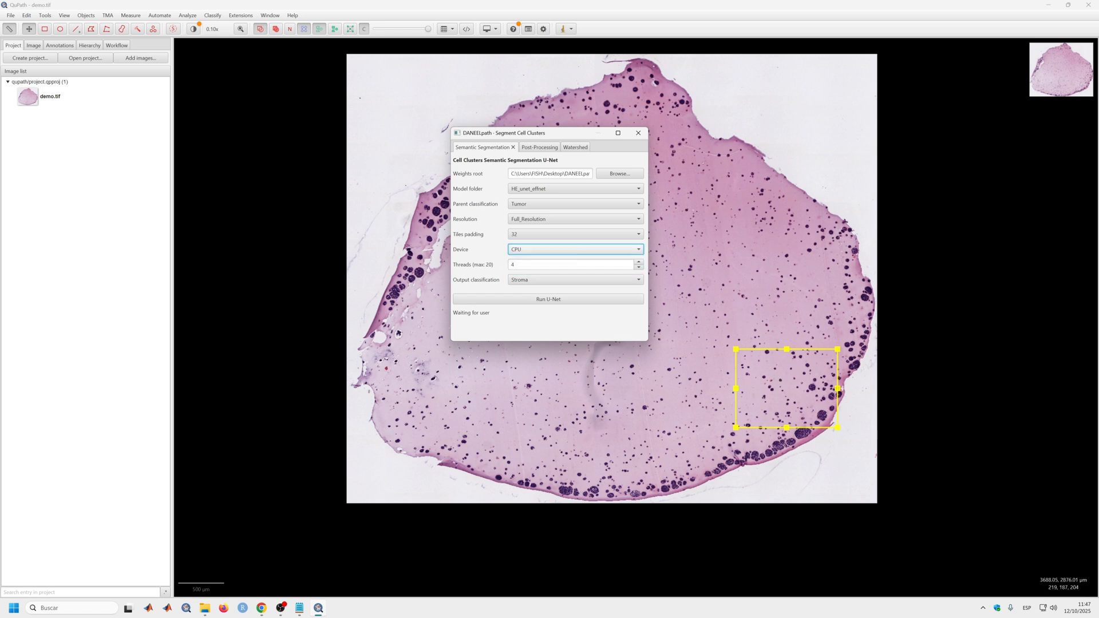
Run the U-Net on the rectangle annotation and inspect the segmented clusters, moving the segmentation dialog away from them.
{"action": "left_click", "coordinate": [550, 300]}
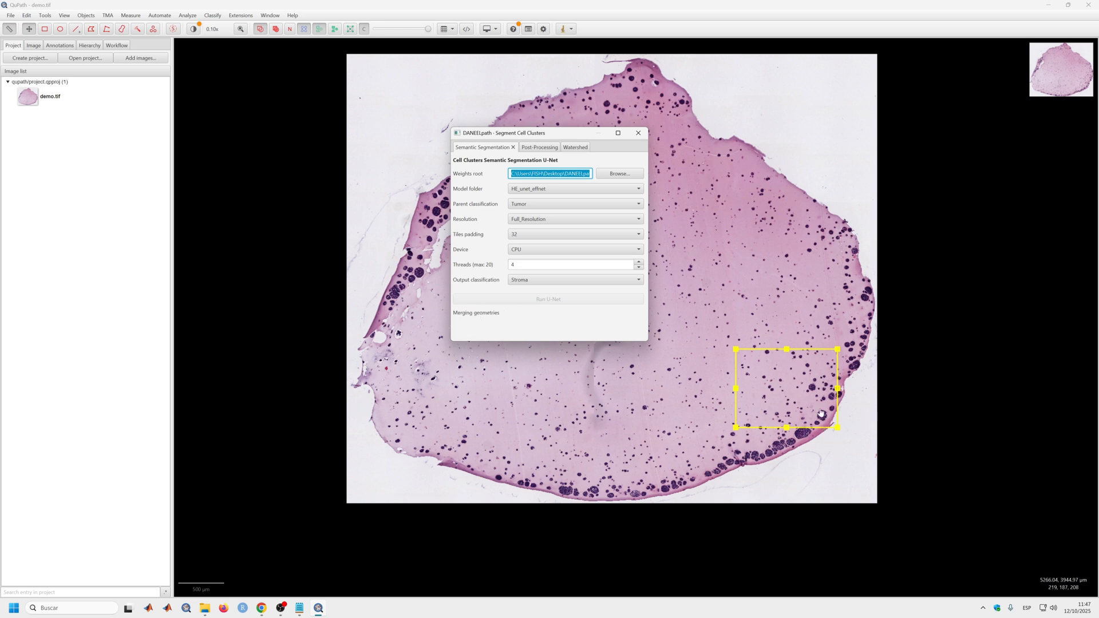
{"action": "scroll", "coordinate": [824, 416], "scroll_direction": "up", "scroll_amount": 4}
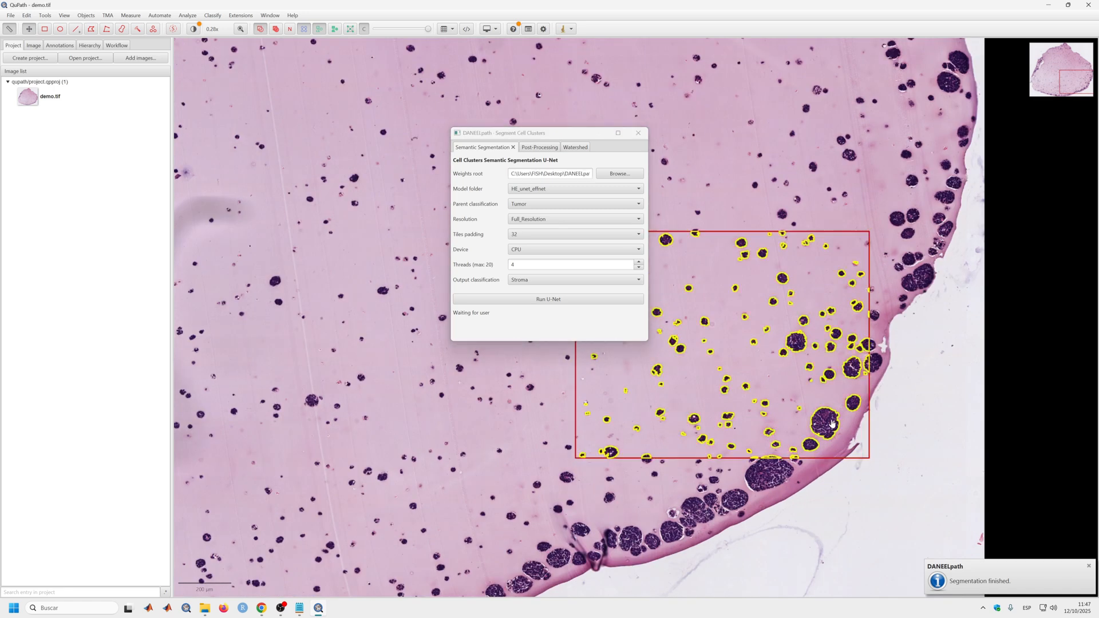
{"action": "scroll", "coordinate": [722, 419], "scroll_direction": "down", "scroll_amount": 1}
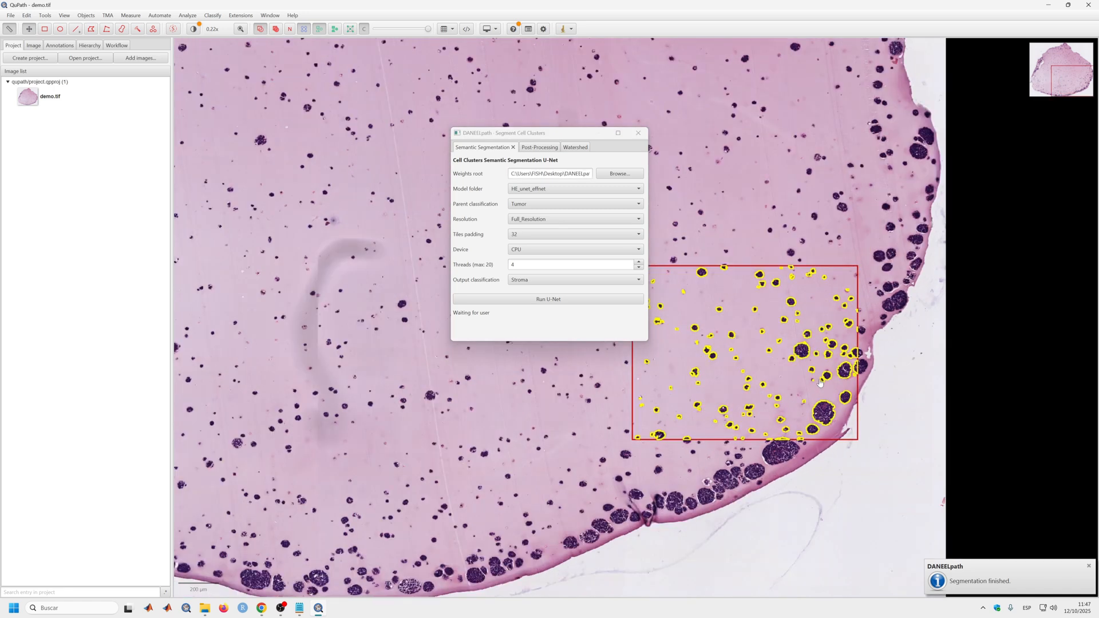
{"action": "left_click_drag", "start_coordinate": [554, 136], "coordinate": [411, 133]}
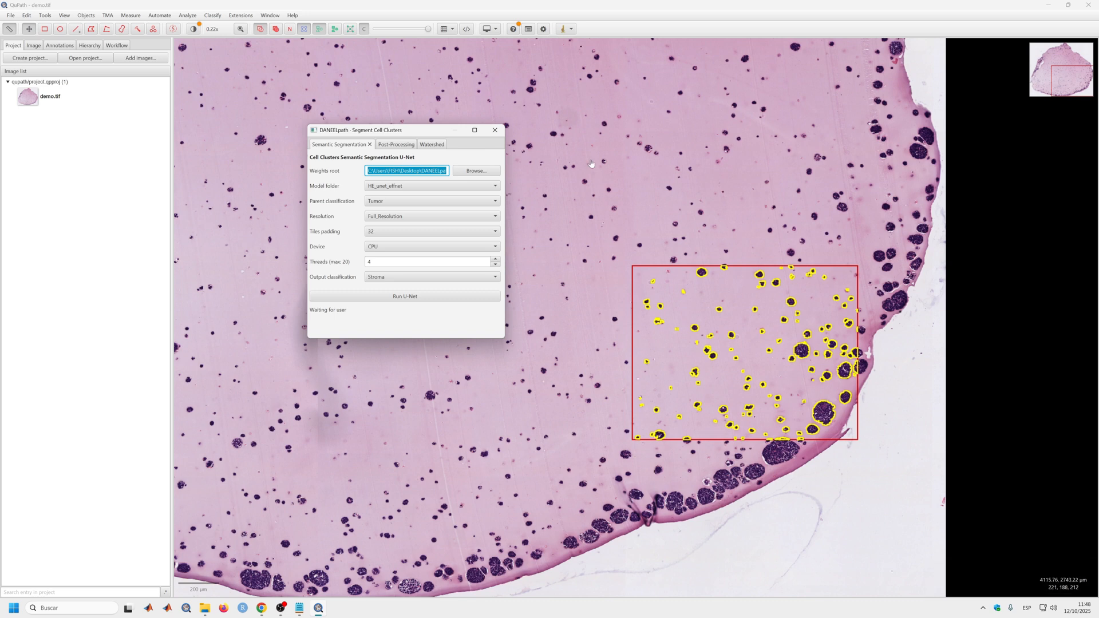
{"action": "left_click_drag", "start_coordinate": [597, 145], "coordinate": [716, 216]}
{"action": "scroll", "coordinate": [687, 218], "scroll_direction": "down", "scroll_amount": 3}
{"action": "scroll", "coordinate": [658, 218], "scroll_direction": "up", "scroll_amount": 1}
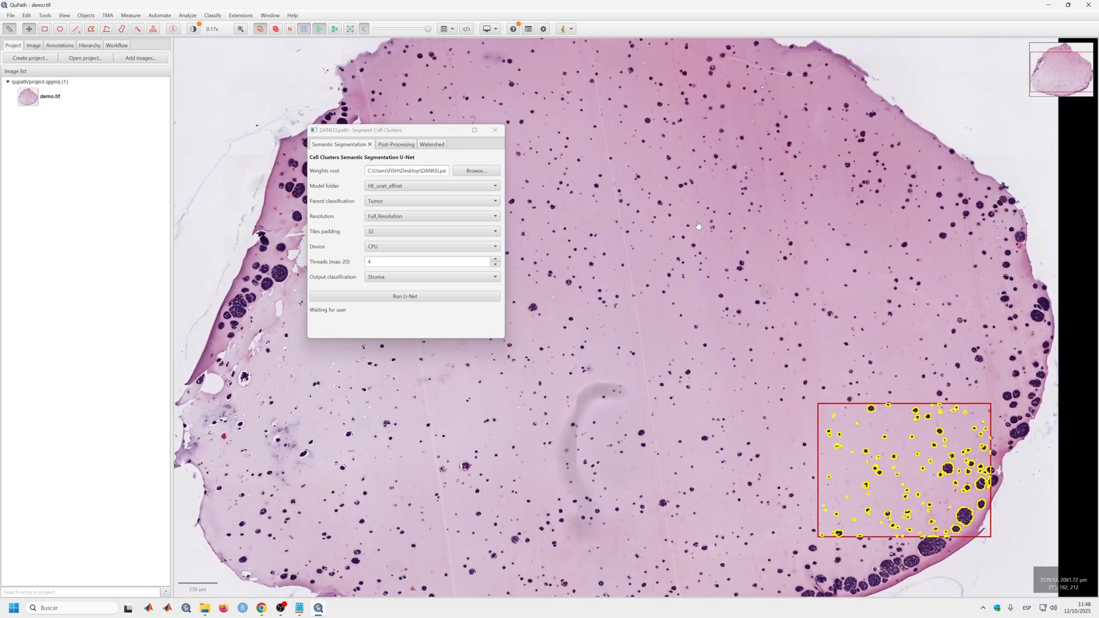
{"action": "scroll", "coordinate": [650, 217], "scroll_direction": "down", "scroll_amount": 1}
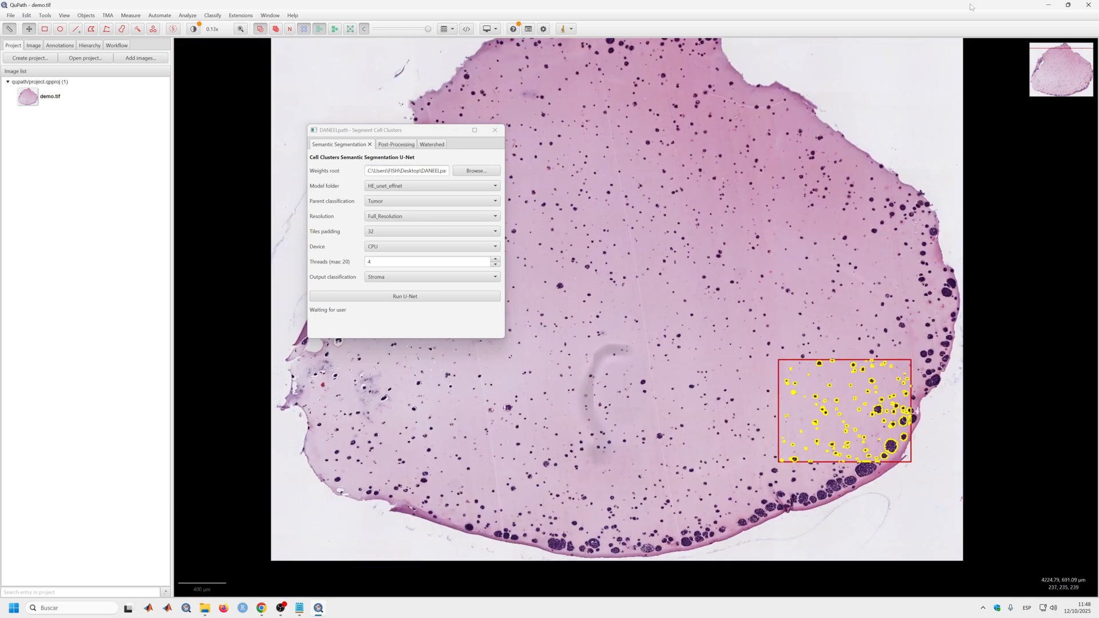
Minimize QuPath and switch to the DANEELpath README in Chrome to view the section on GPU acceleration for U-Nets.
{"action": "left_click", "coordinate": [1048, 6]}
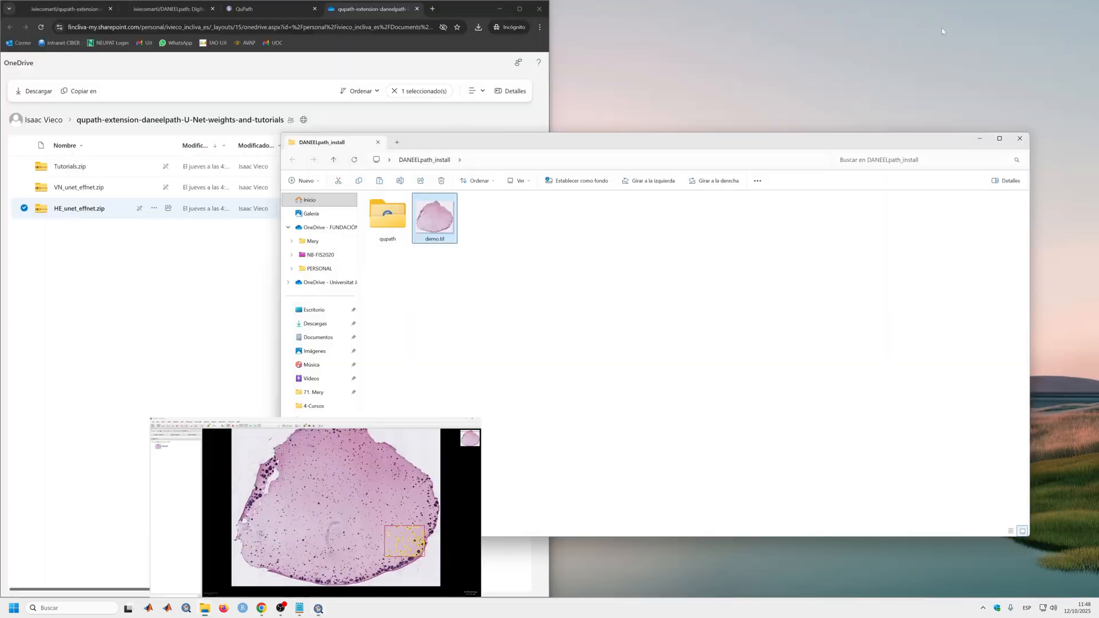
{"action": "left_click", "coordinate": [83, 11]}
{"action": "scroll", "coordinate": [323, 219], "scroll_direction": "down", "scroll_amount": 10}
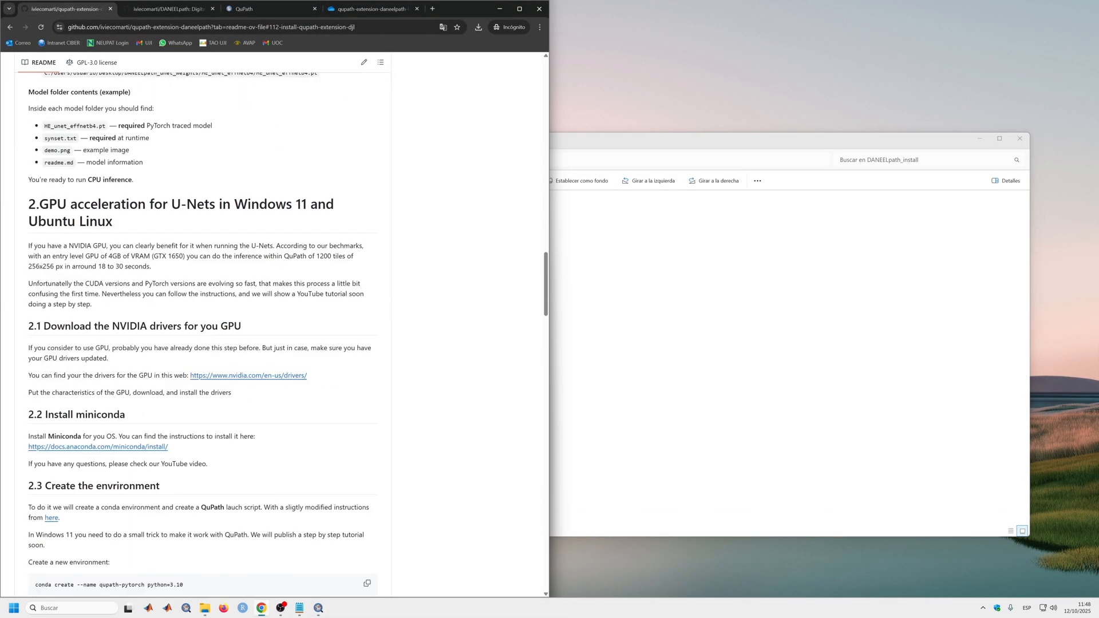